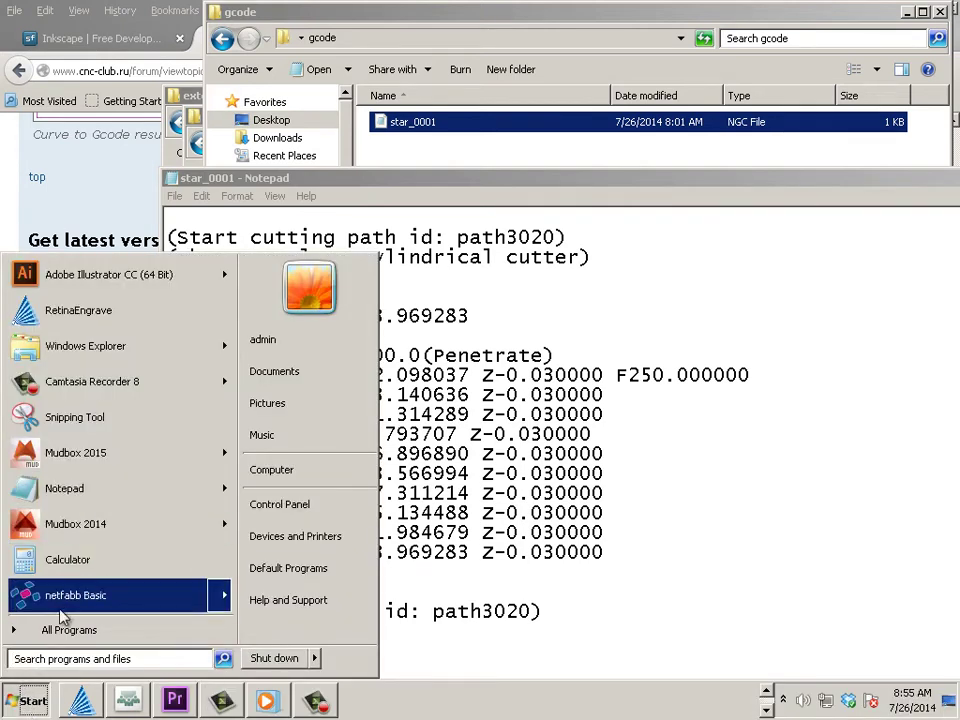
# Launch Inkscape from the Start menu's All Programs list
pyautogui.click(62, 632)
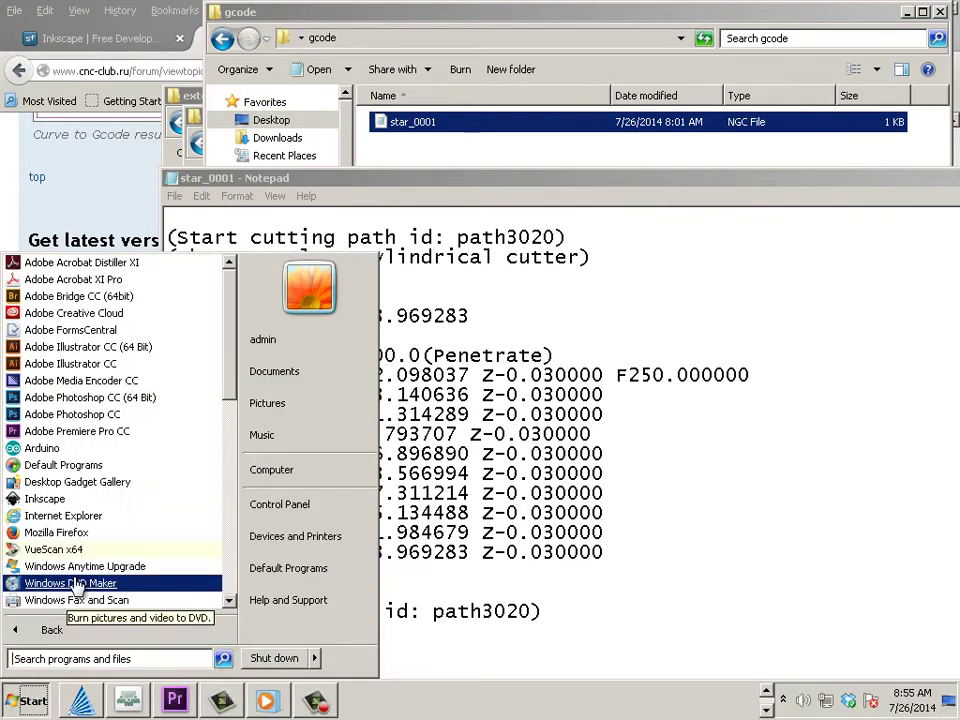
pyautogui.click(85, 500)
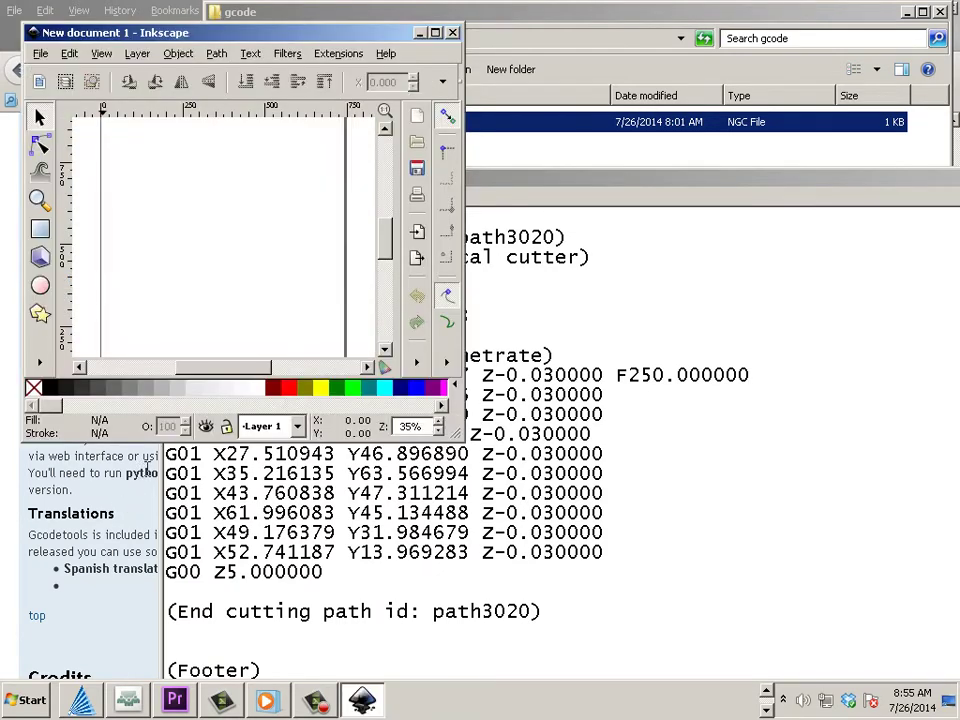
# Maximize Inkscape and set page and default units to mm in Document Properties (210 × 297 mm)
pyautogui.click(436, 32)
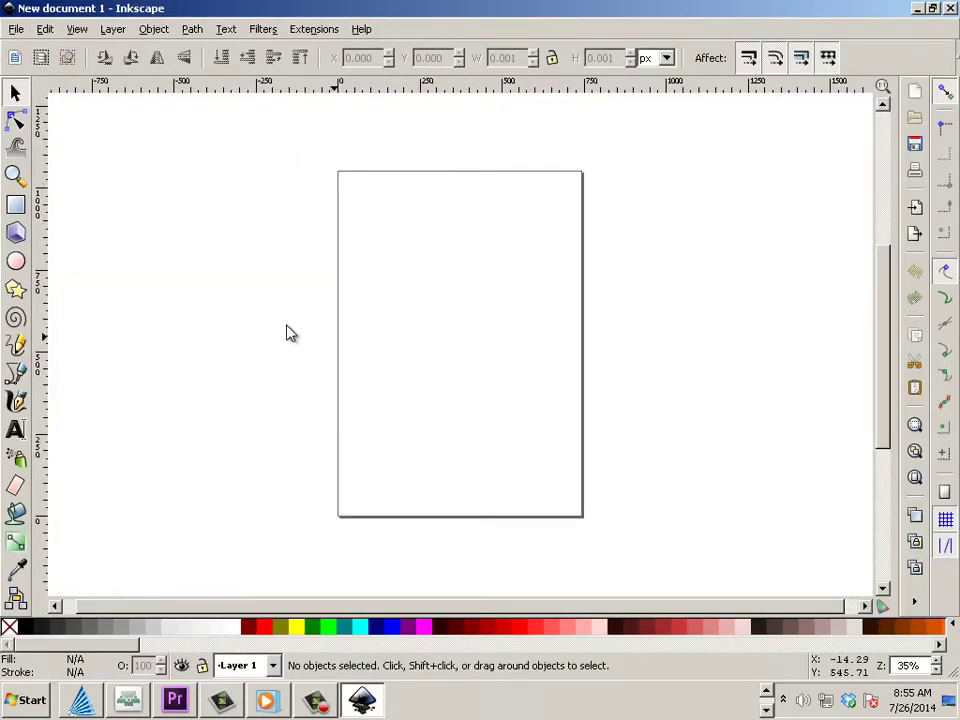
pyautogui.click(17, 29)
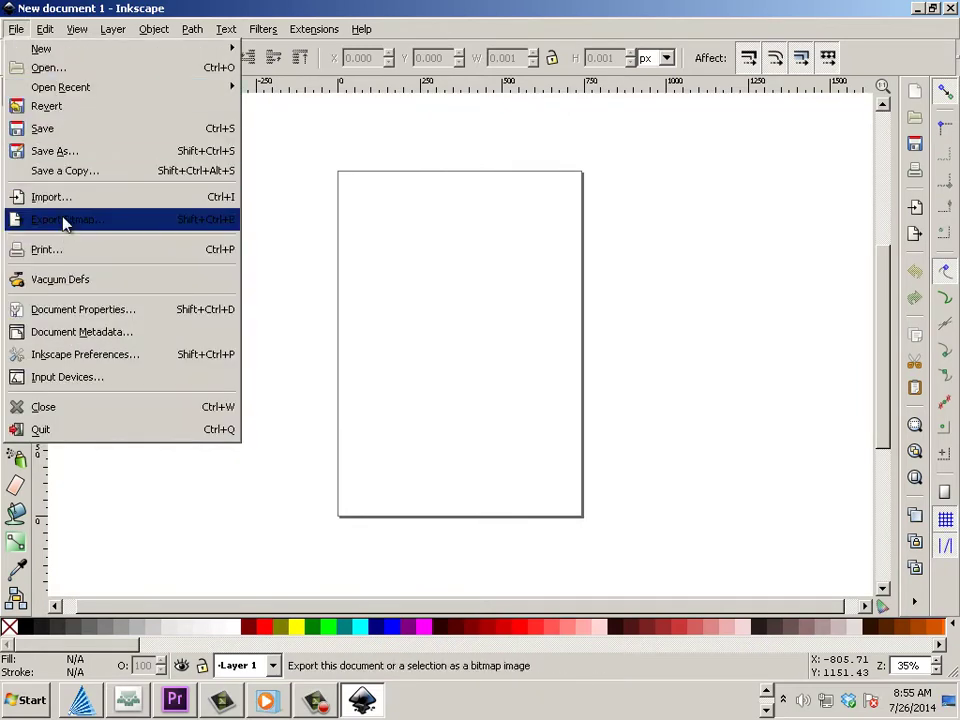
pyautogui.click(85, 310)
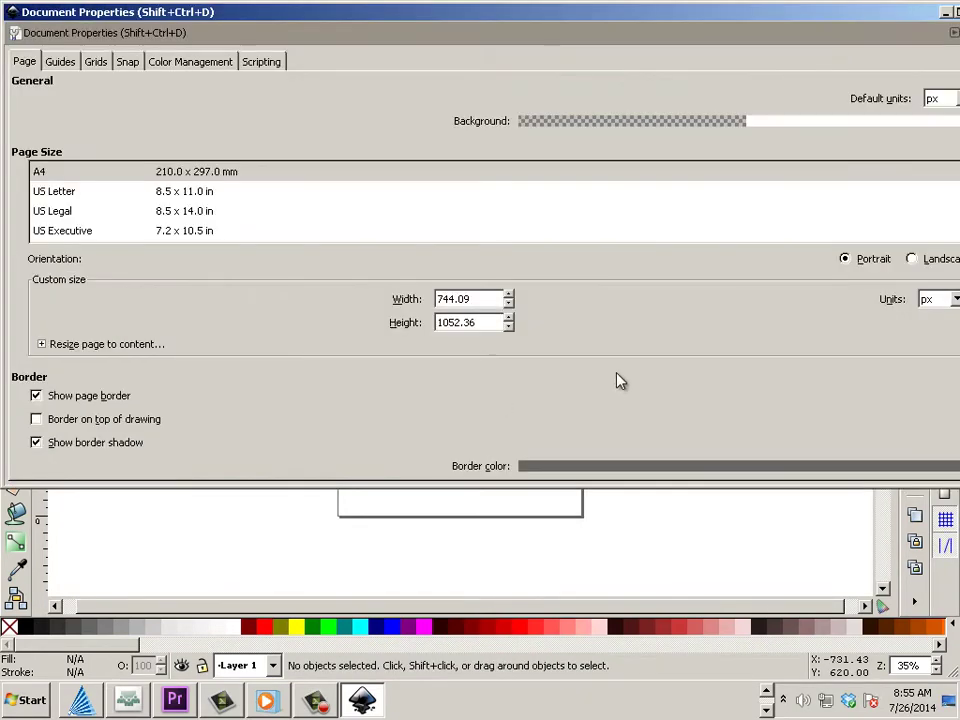
pyautogui.click(950, 299)
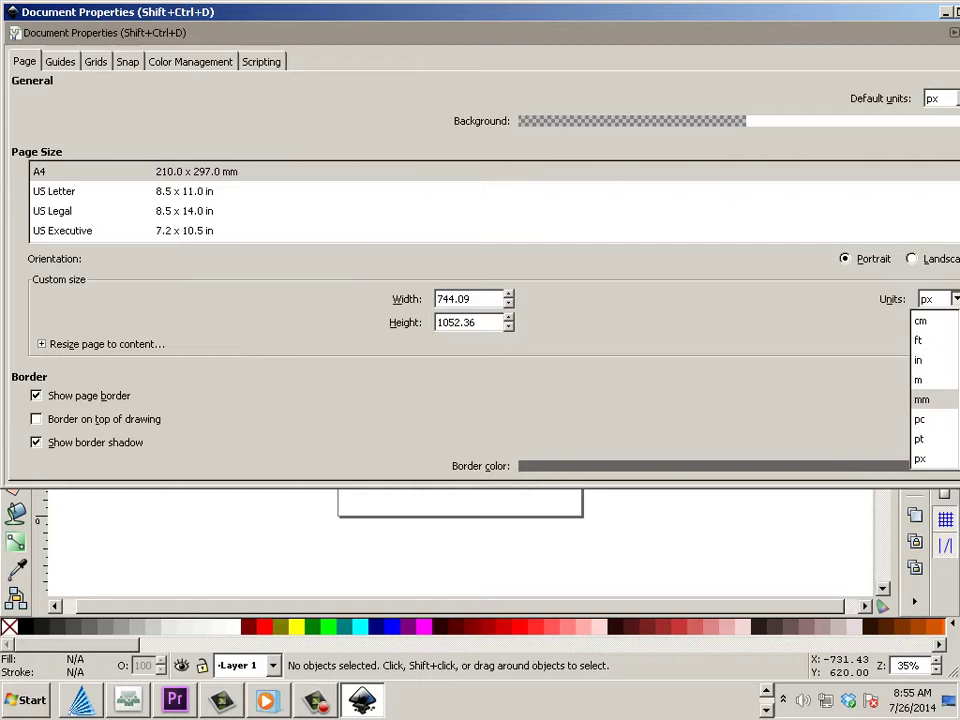
pyautogui.click(922, 399)
pyautogui.click(938, 98)
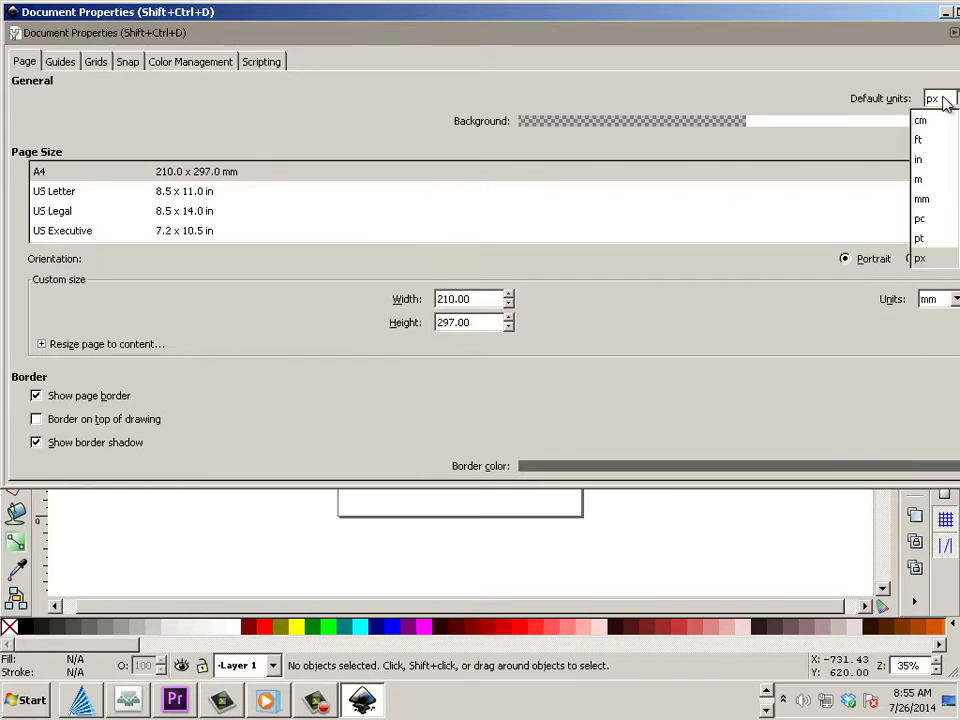
pyautogui.click(925, 199)
pyautogui.moveTo(810, 25); pyautogui.dragTo(718, 178)
pyautogui.click(823, 153)
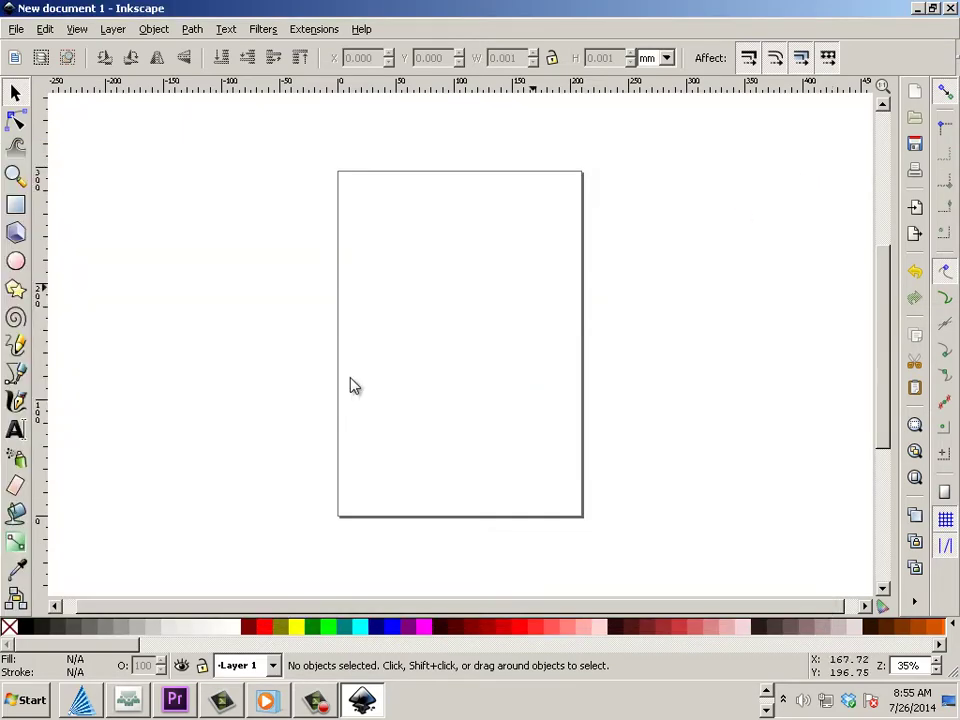
# Draw a yellow five-pointed star with the Star tool
pyautogui.scroll(2, 407, 437)
pyautogui.scroll(-1, 420, 443)
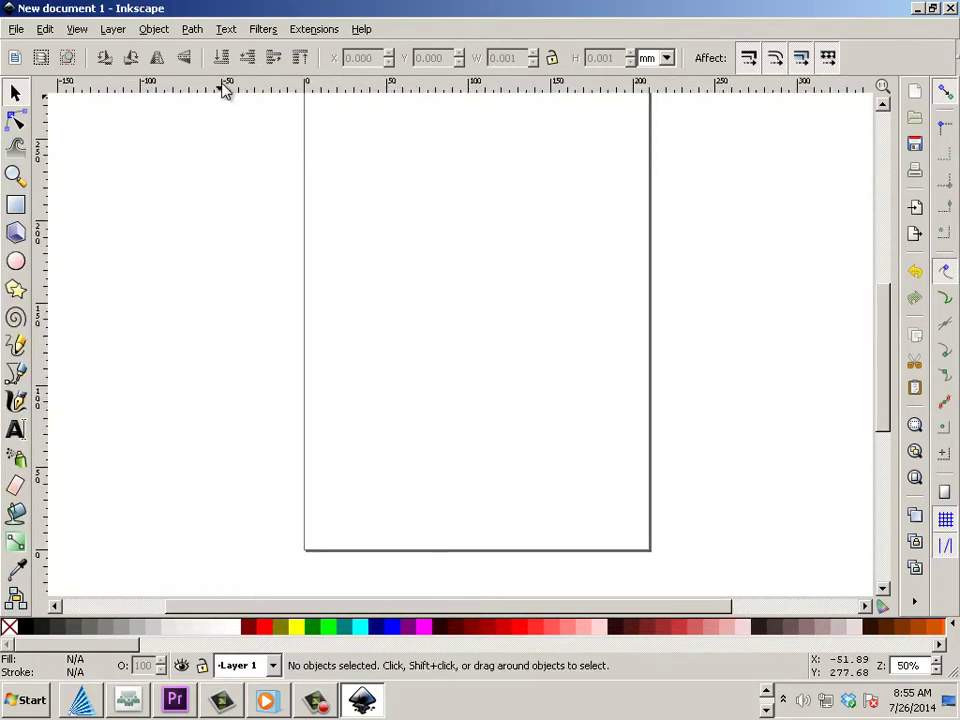
pyautogui.click(15, 289)
pyautogui.moveTo(385, 413); pyautogui.dragTo(458, 511)
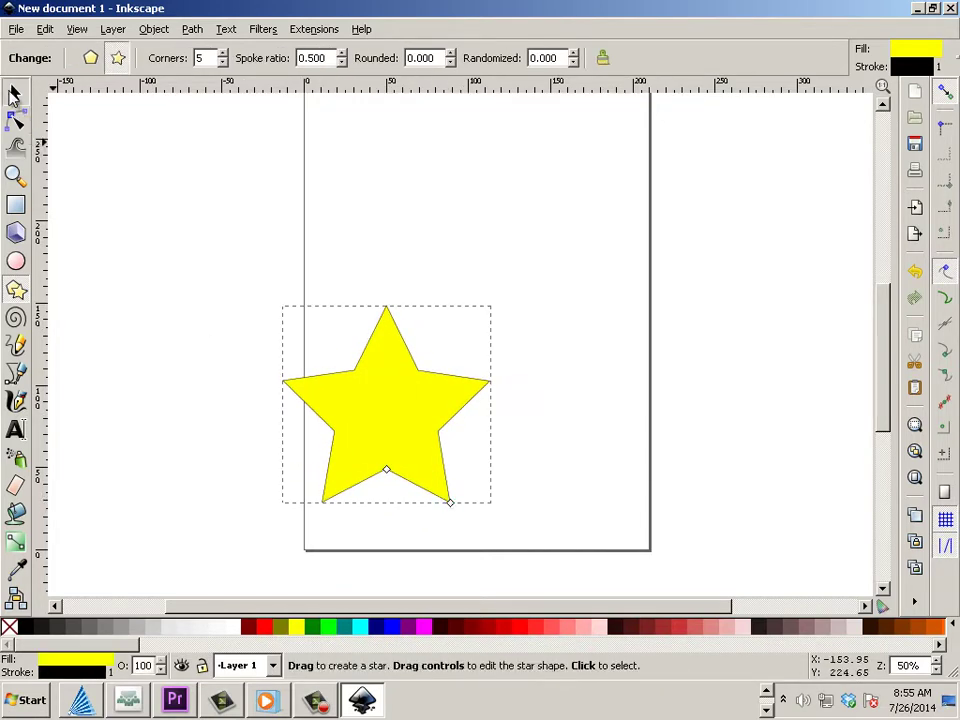
# Move the star right and down onto the page and reselect it
pyautogui.click(15, 91)
pyautogui.moveTo(362, 372); pyautogui.dragTo(408, 389)
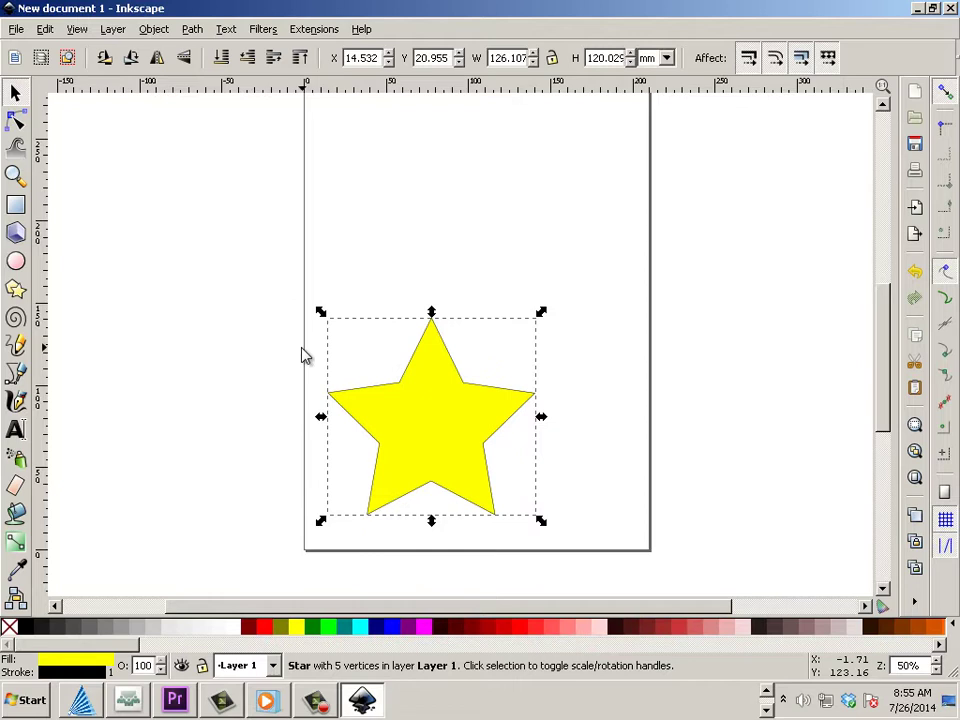
pyautogui.click(336, 418)
pyautogui.click(367, 432)
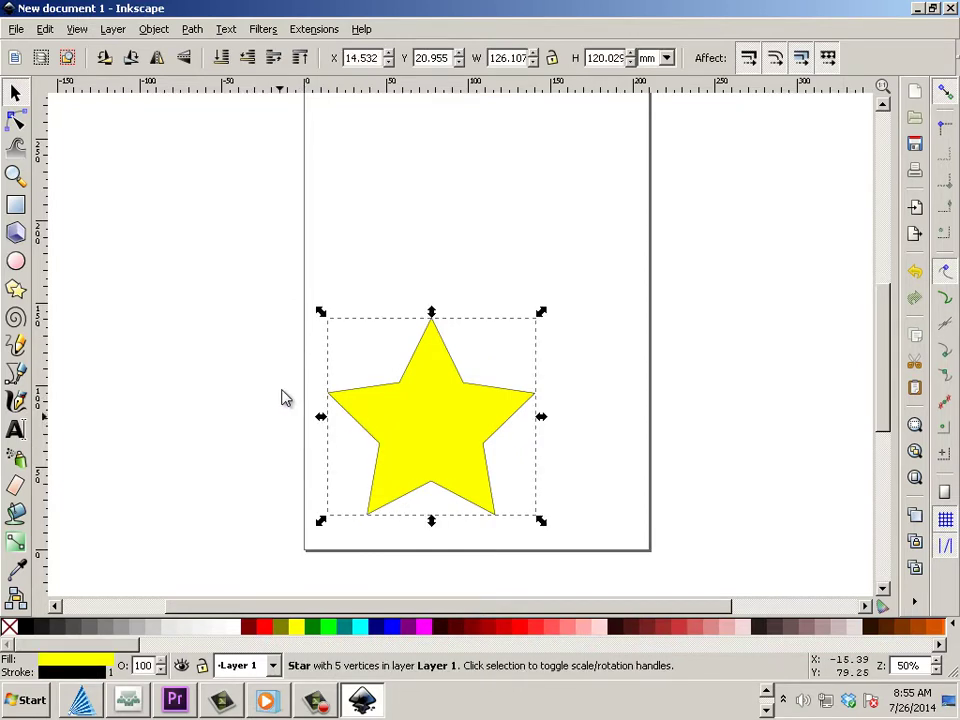
# Add Gcodetools orientation points in 2-points mode, mm, Z surface 0 and Z depth -0.03
pyautogui.click(313, 30)
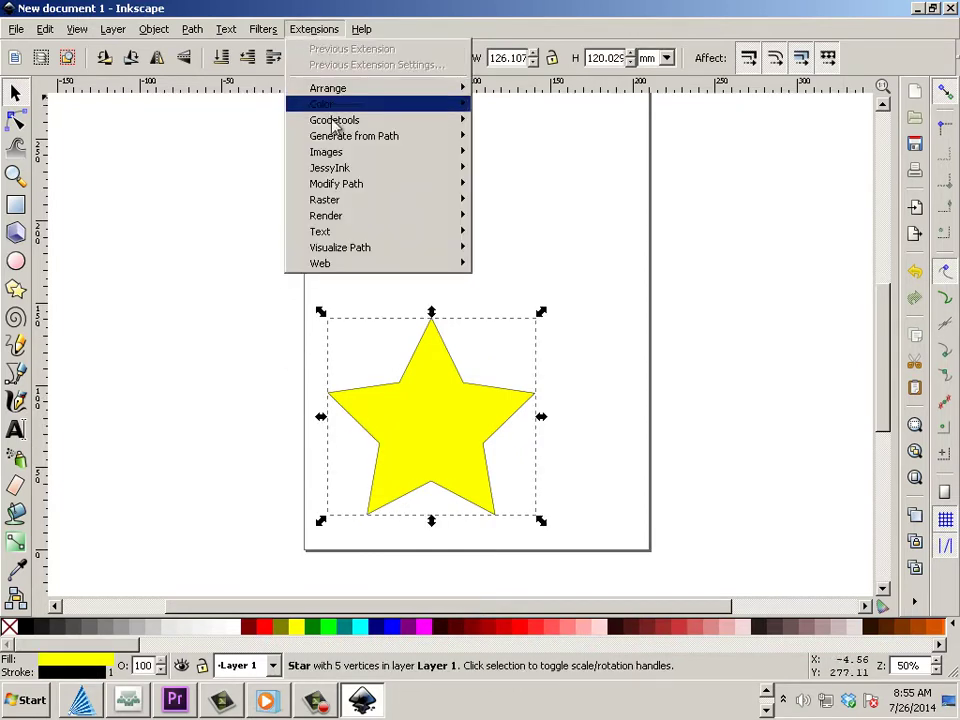
pyautogui.moveTo(341, 125)
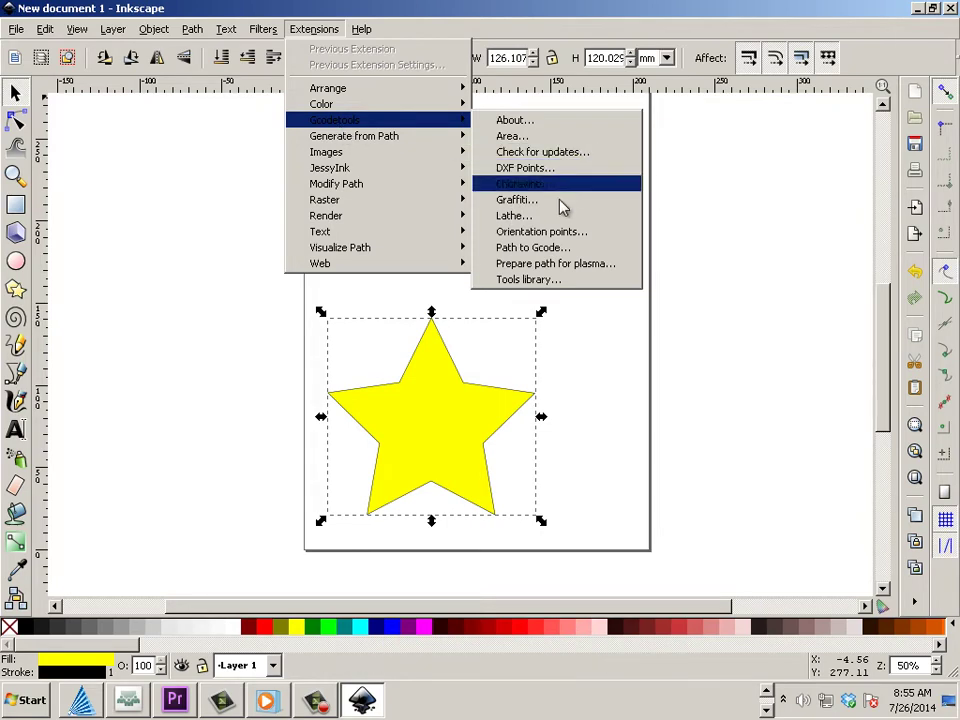
pyautogui.click(553, 236)
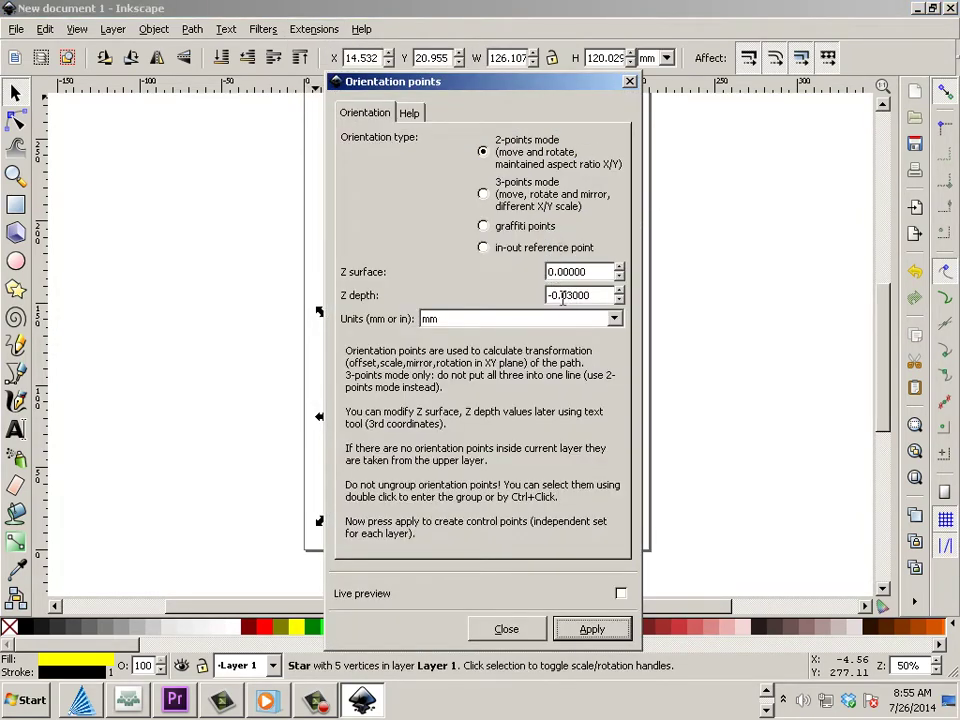
pyautogui.click(585, 630)
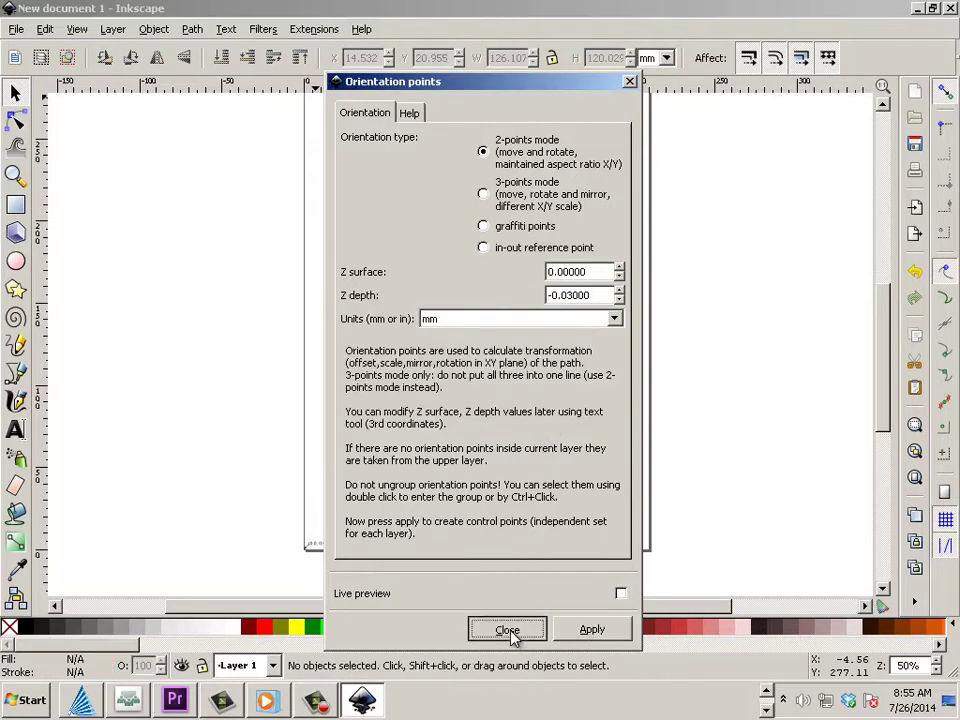
pyautogui.click(507, 629)
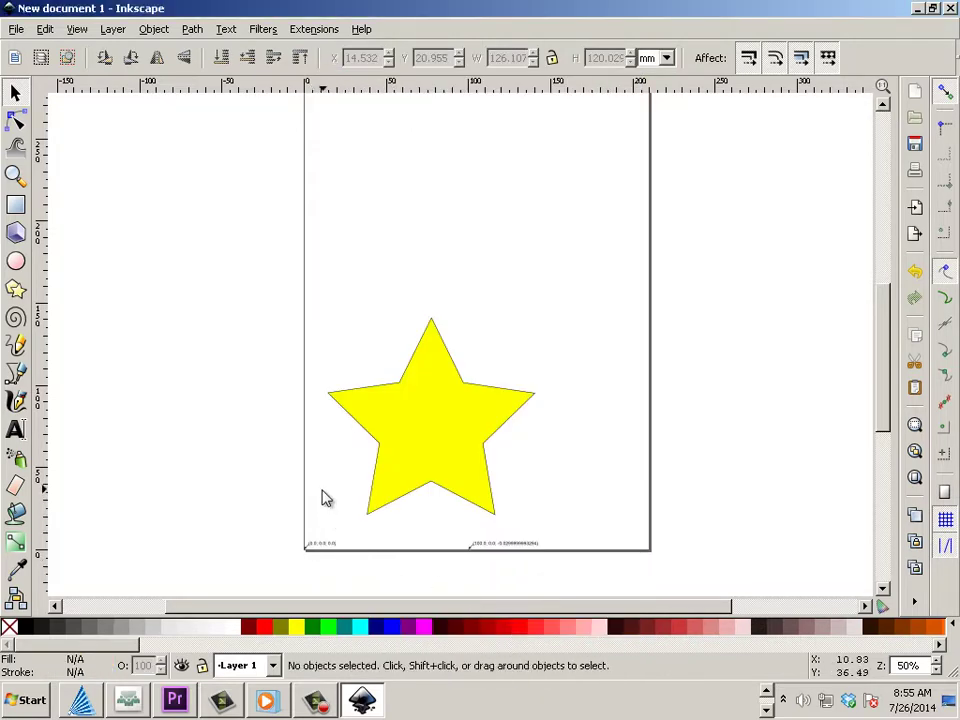
# Nudge the star left and add a cylinder cutter from the Gcodetools Tools library
pyautogui.moveTo(379, 459); pyautogui.dragTo(343, 475)
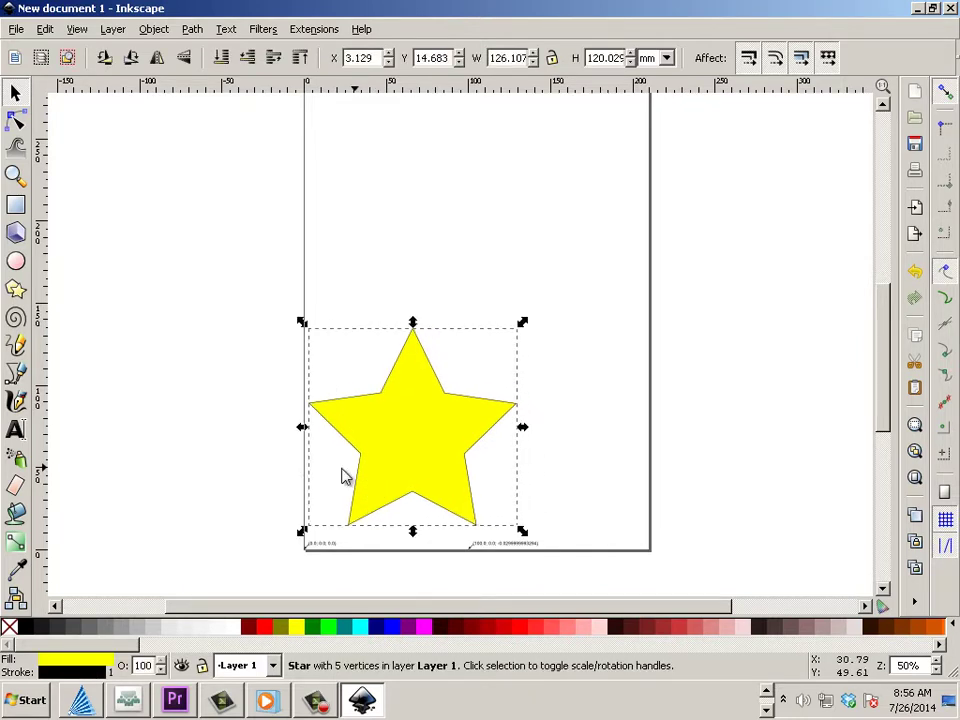
pyautogui.click(314, 29)
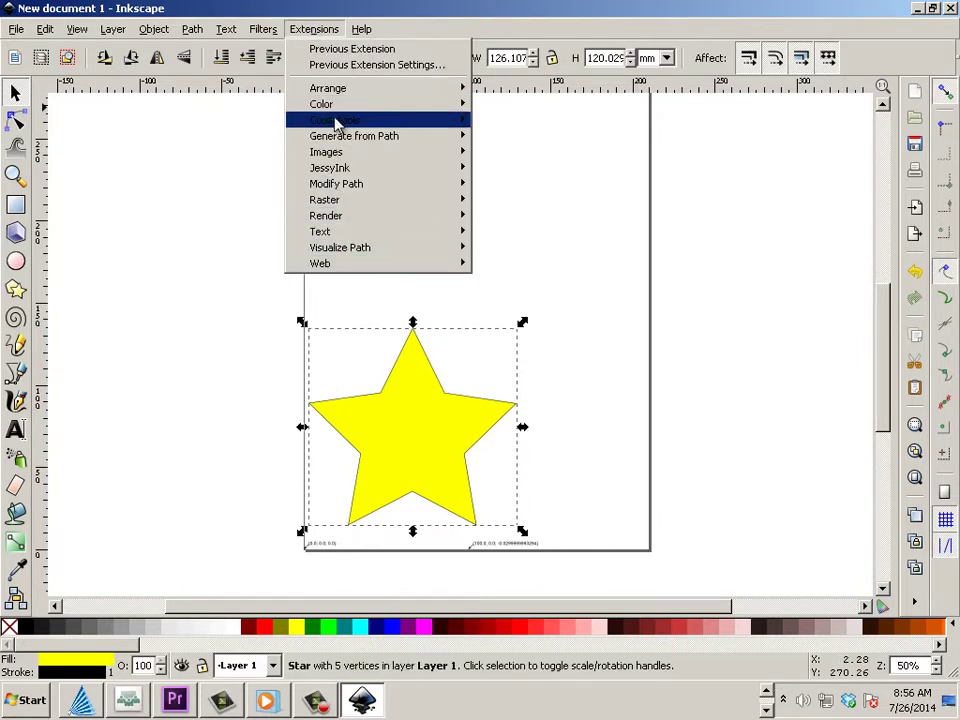
pyautogui.moveTo(337, 121)
pyautogui.click(580, 279)
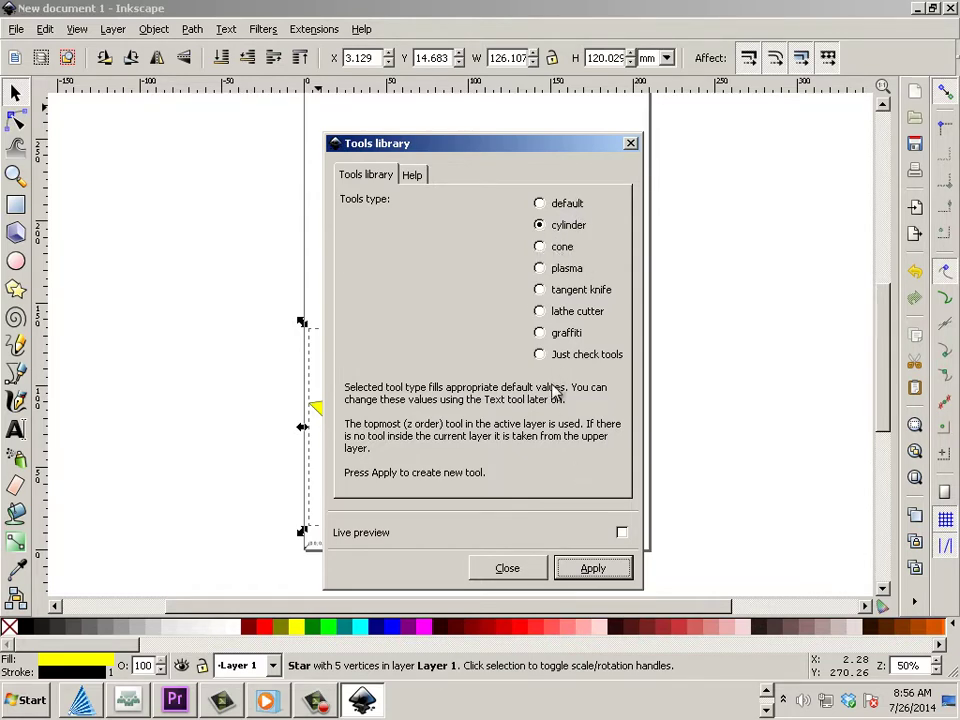
pyautogui.click(588, 567)
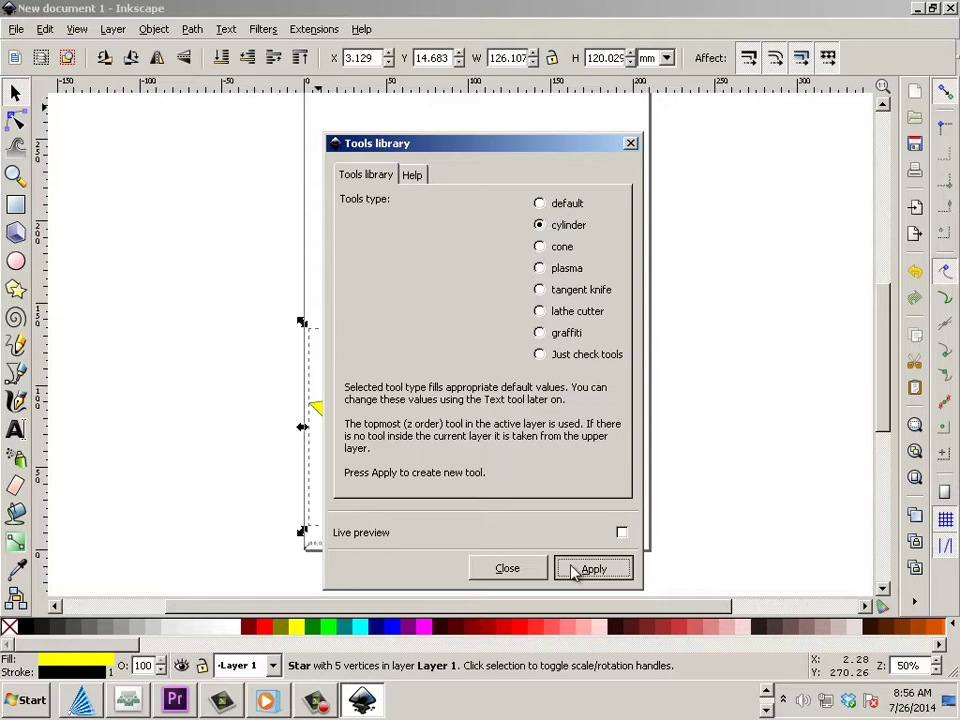
pyautogui.click(507, 567)
# Move the green tool table up and to the right
pyautogui.click(480, 378)
pyautogui.moveTo(480, 378); pyautogui.dragTo(575, 288)
pyautogui.scroll(3, 555, 322)
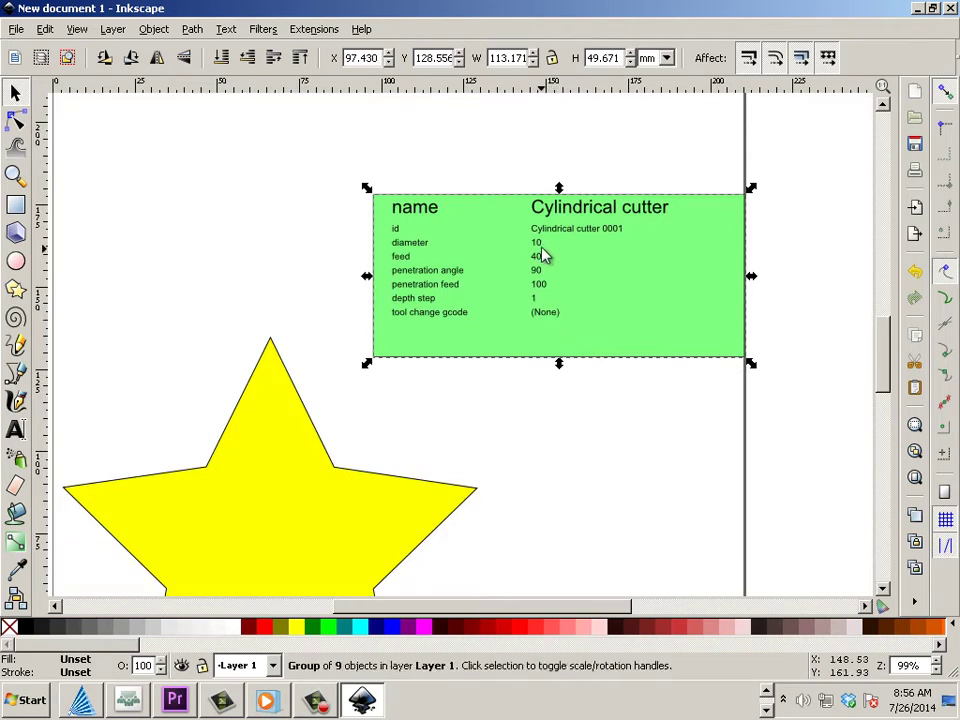
# Change the cutter's diameter from 10 to 1 and feed from 400 to 250
pyautogui.click(15, 430)
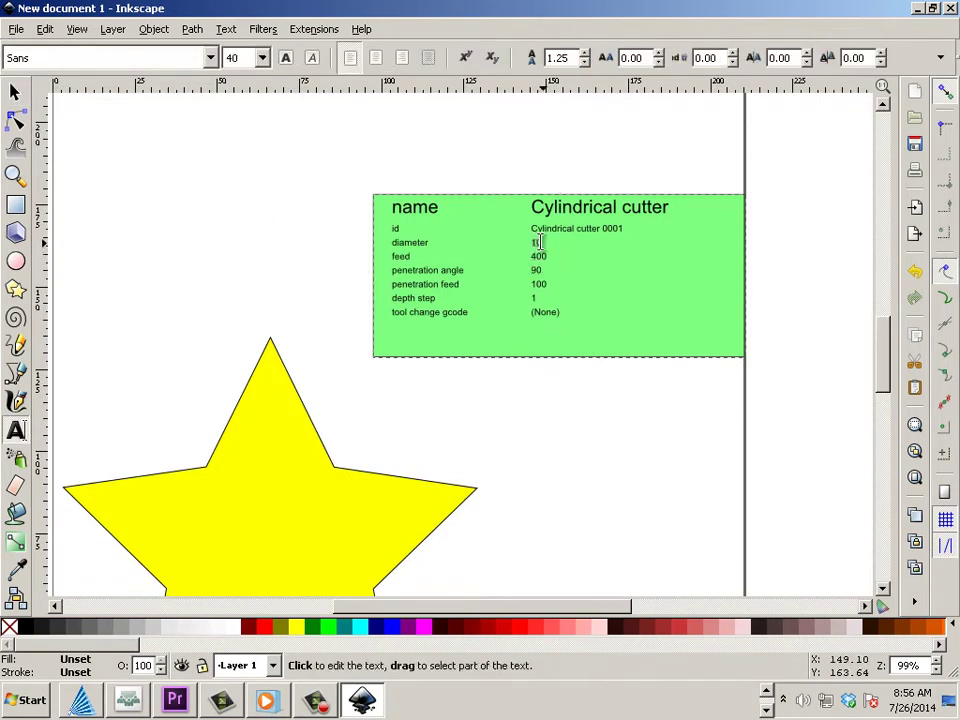
pyautogui.click(537, 242)
pyautogui.press('BackSpace')
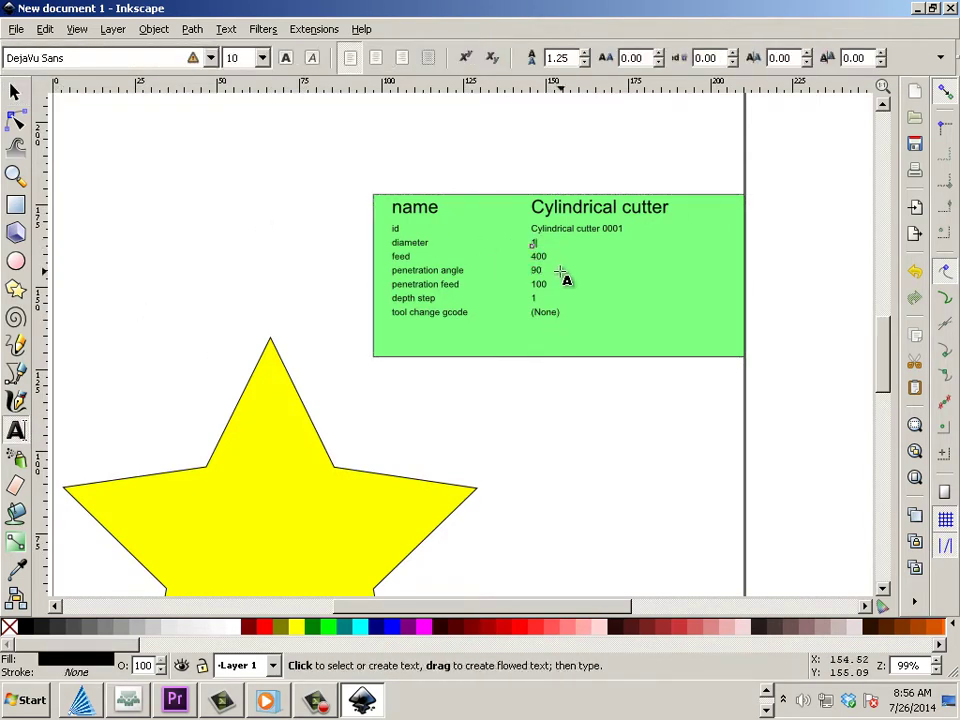
pyautogui.click(540, 256)
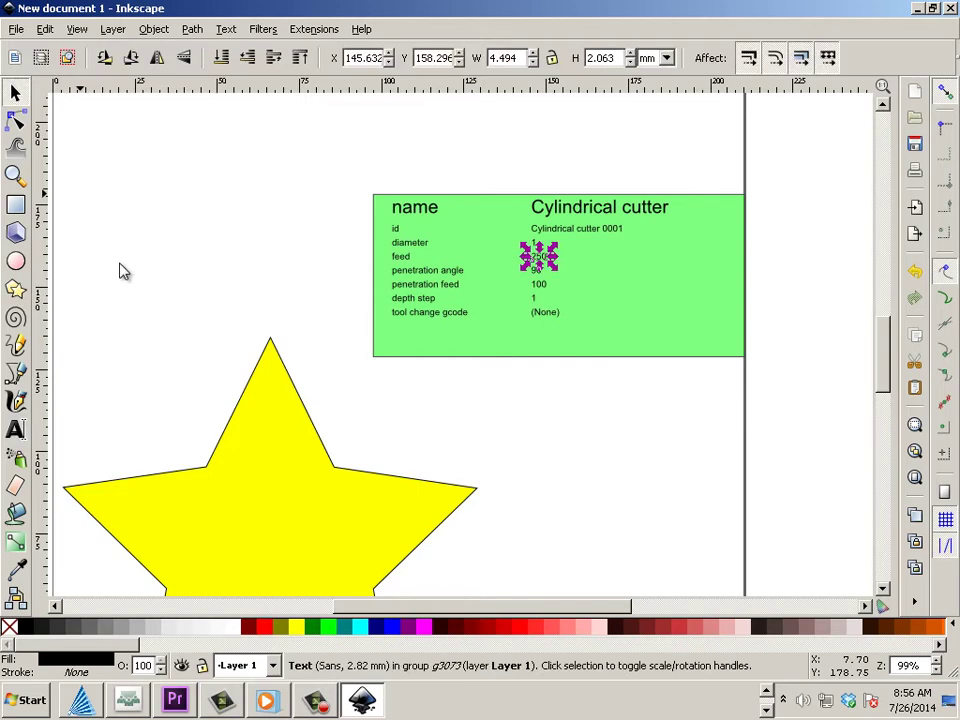
pyautogui.click(15, 92)
pyautogui.click(222, 367)
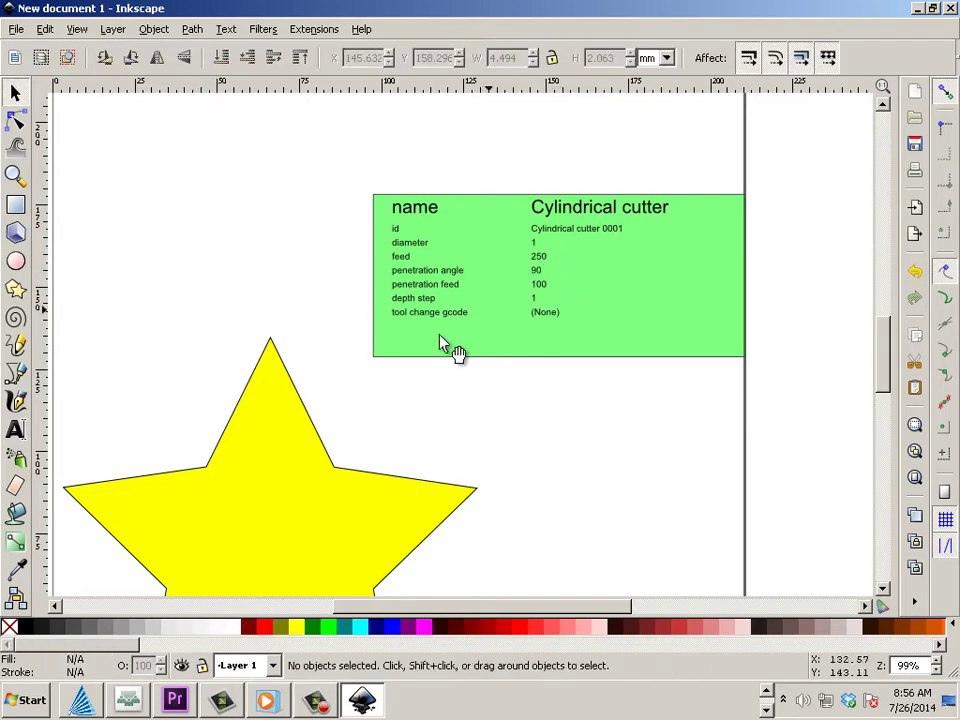
pyautogui.scroll(-3, 305, 363)
# Select the star and bring up the Gcodetools Area settings
pyautogui.click(304, 392)
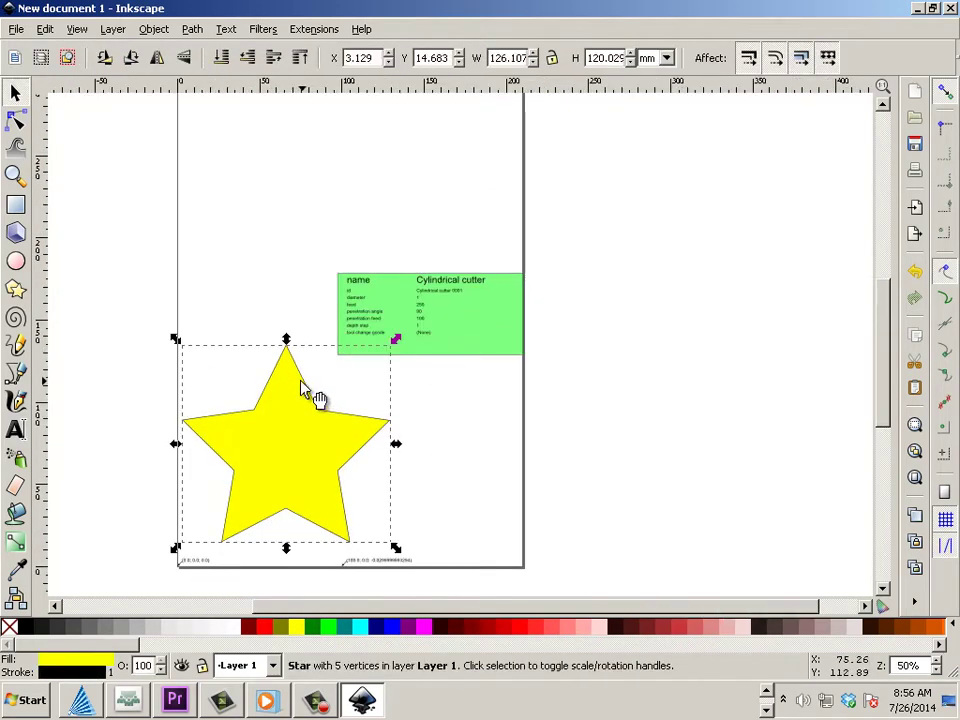
pyautogui.click(308, 34)
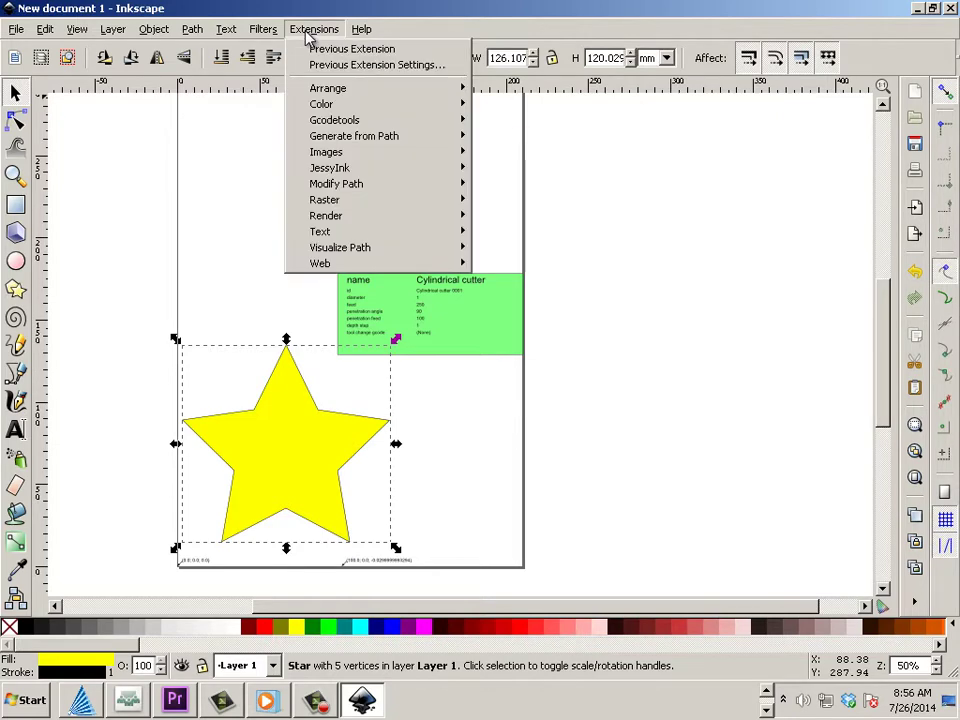
pyautogui.moveTo(333, 126)
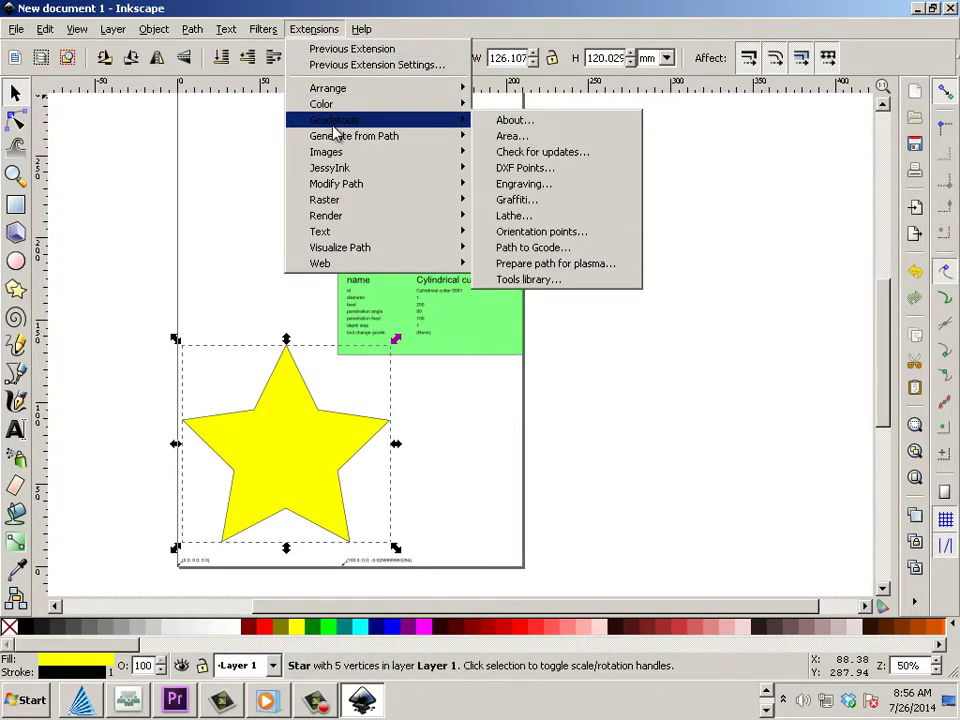
pyautogui.click(530, 140)
pyautogui.moveTo(486, 172); pyautogui.dragTo(672, 156)
# Set area width to 150 with live preview and apply the area offsets to the star
pyautogui.click(837, 481)
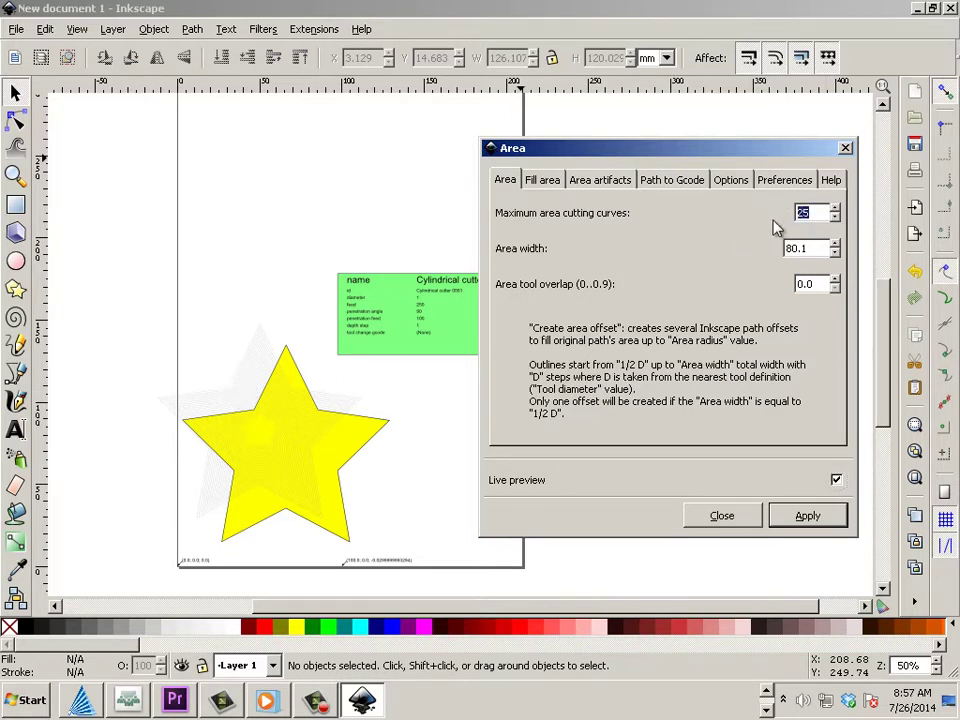
pyautogui.write('1')
pyautogui.press('Tab')
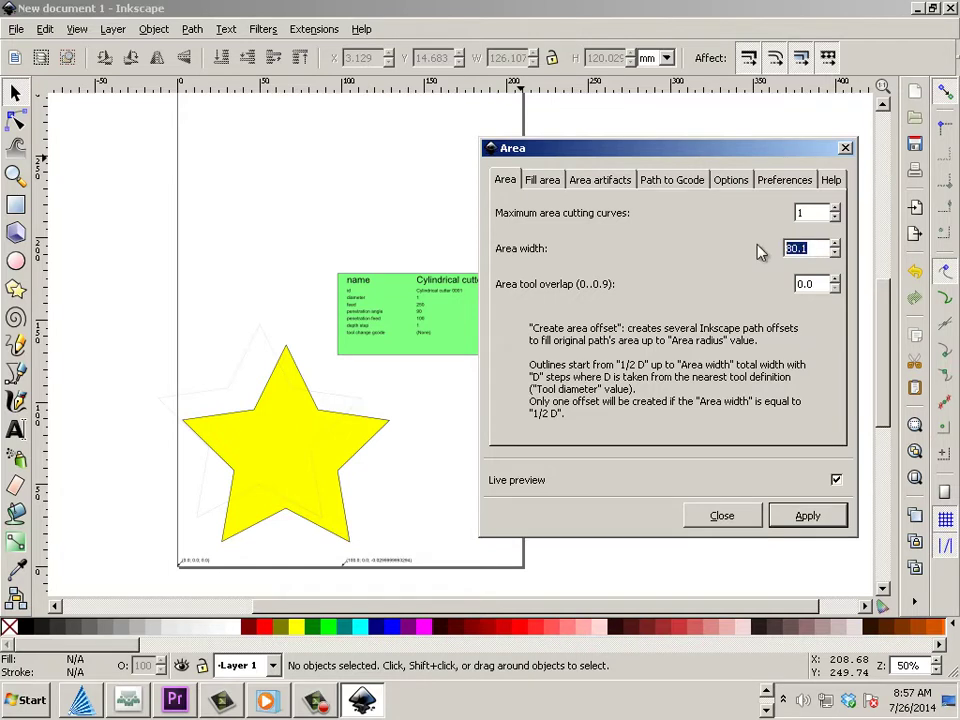
pyautogui.write('150')
pyautogui.click(818, 284)
pyautogui.click(814, 521)
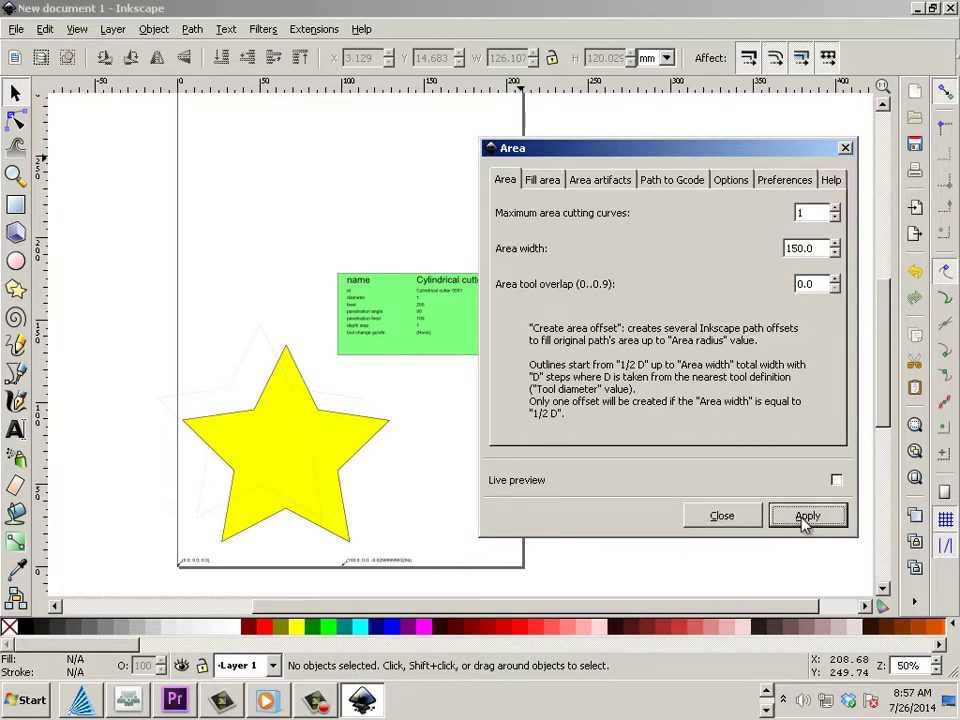
pyautogui.click(740, 518)
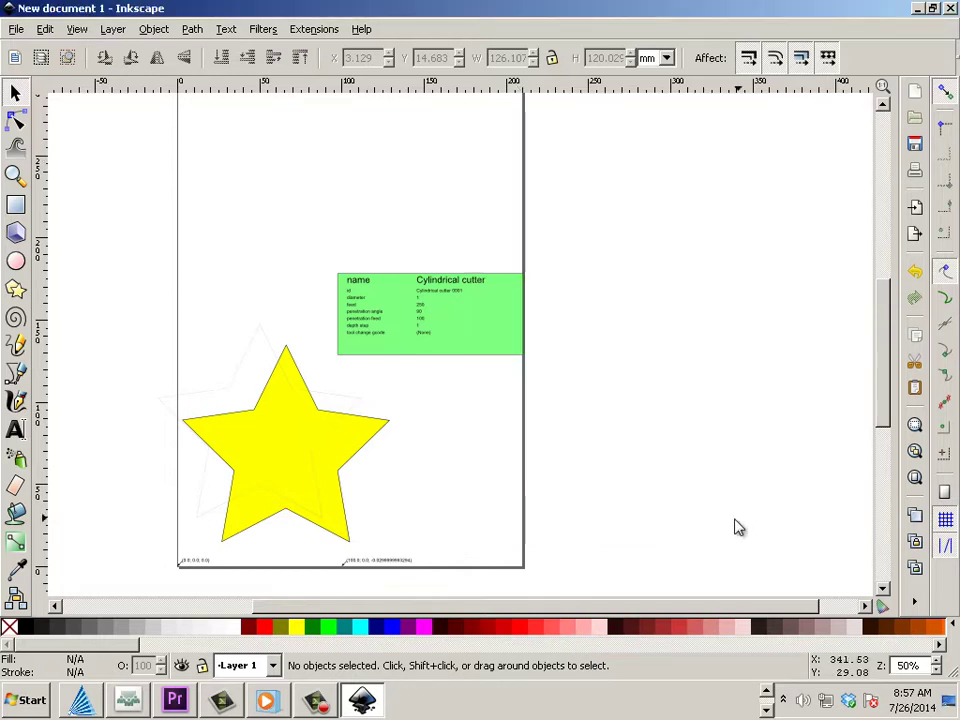
# Position the yellow star at X -11.658 and Y 29.385 mm
pyautogui.click(263, 337)
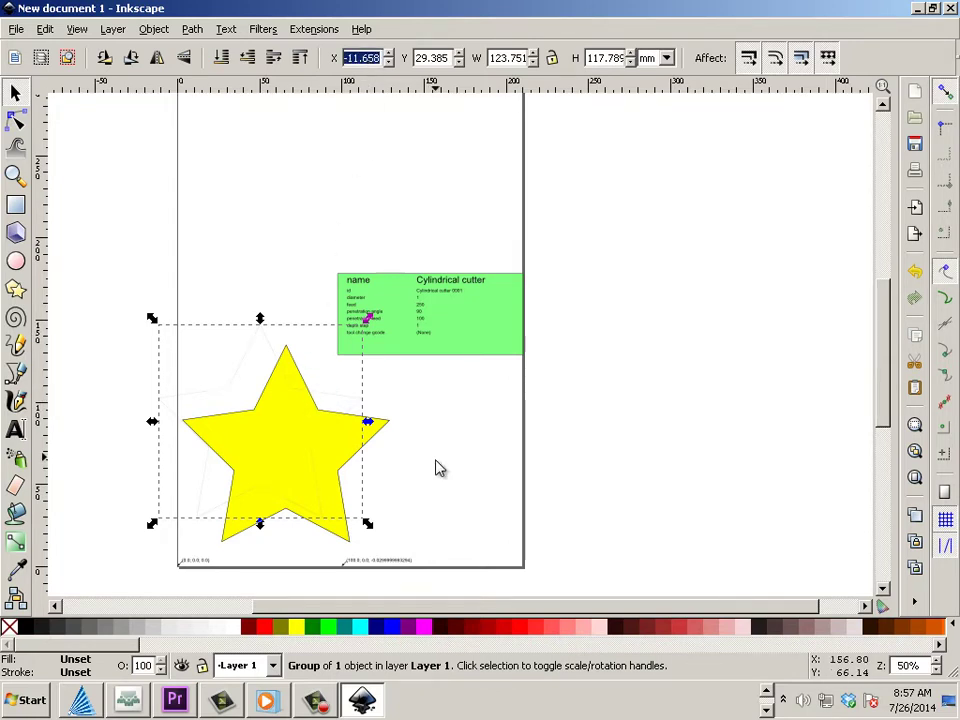
pyautogui.click(386, 444)
pyautogui.click(372, 424)
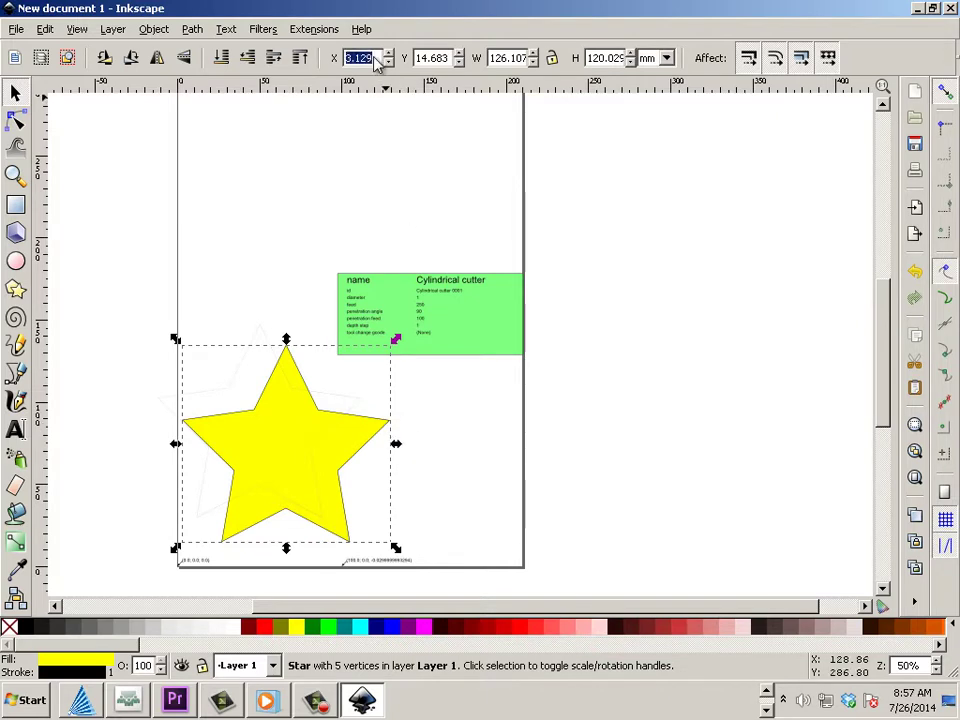
pyautogui.write('-11.658')
pyautogui.press('Return')
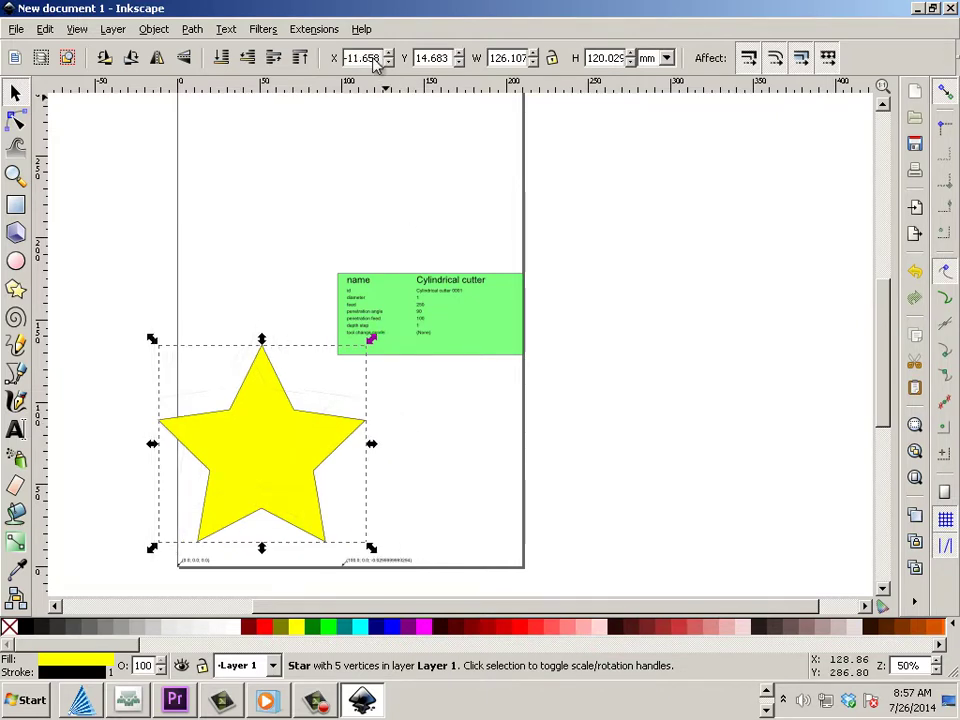
pyautogui.click(287, 291)
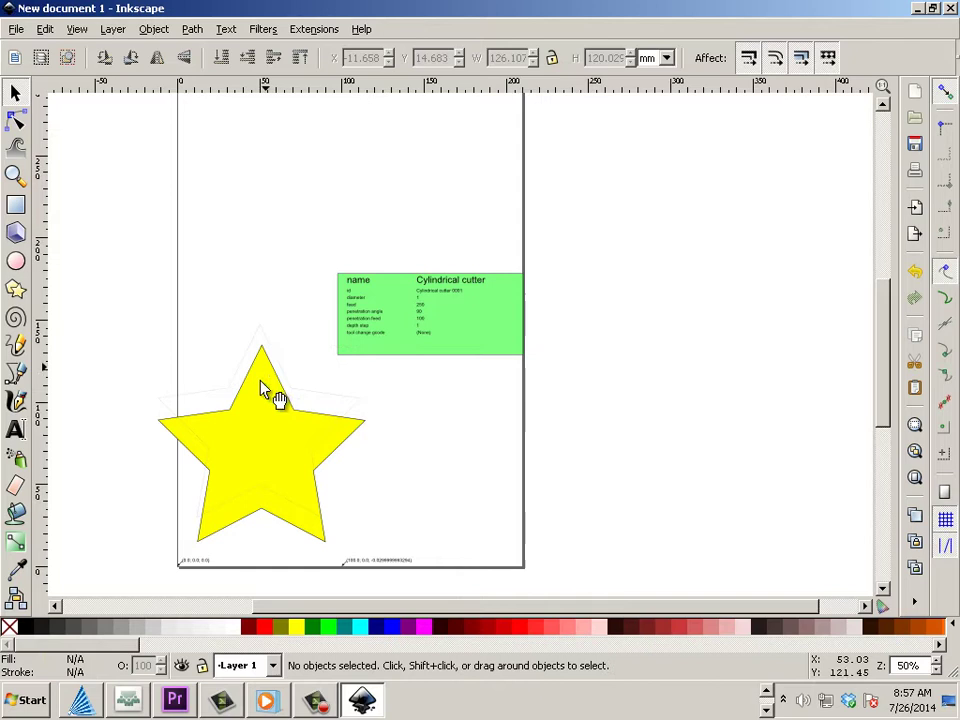
pyautogui.click(270, 350)
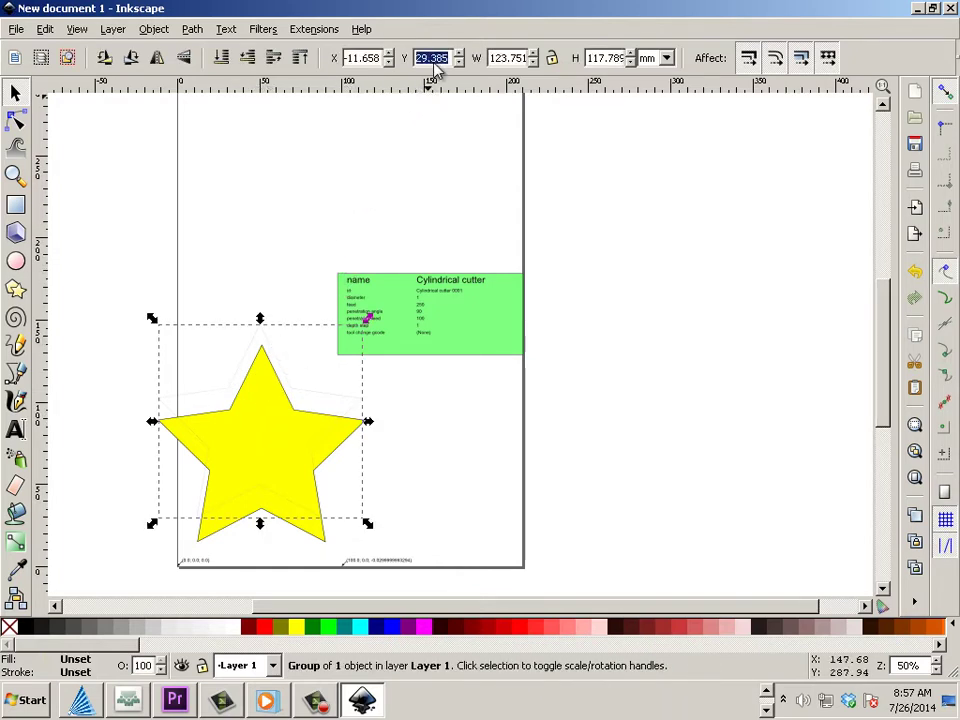
pyautogui.click(364, 484)
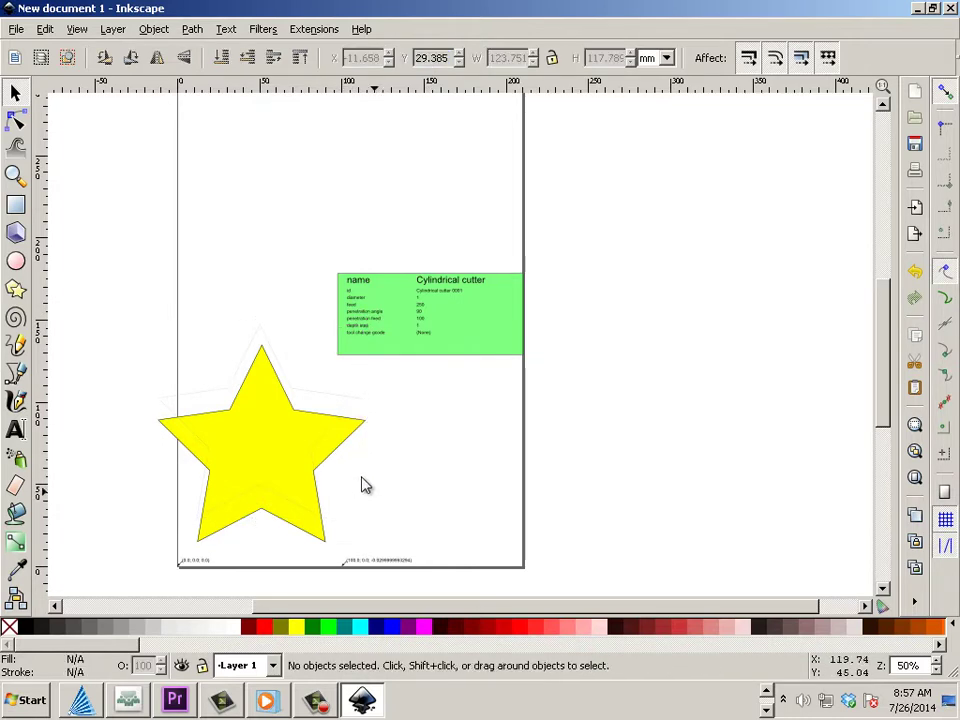
pyautogui.keyDown('ctrl'); pyautogui.click(345, 440); pyautogui.keyUp('ctrl')
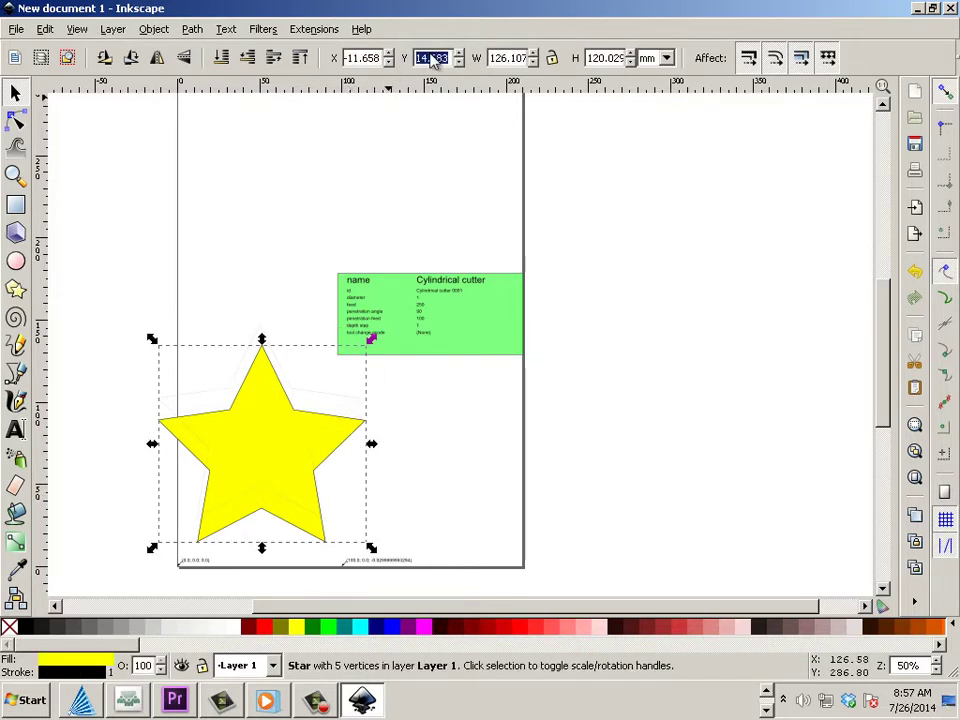
pyautogui.write('29.385')
pyautogui.press('Return')
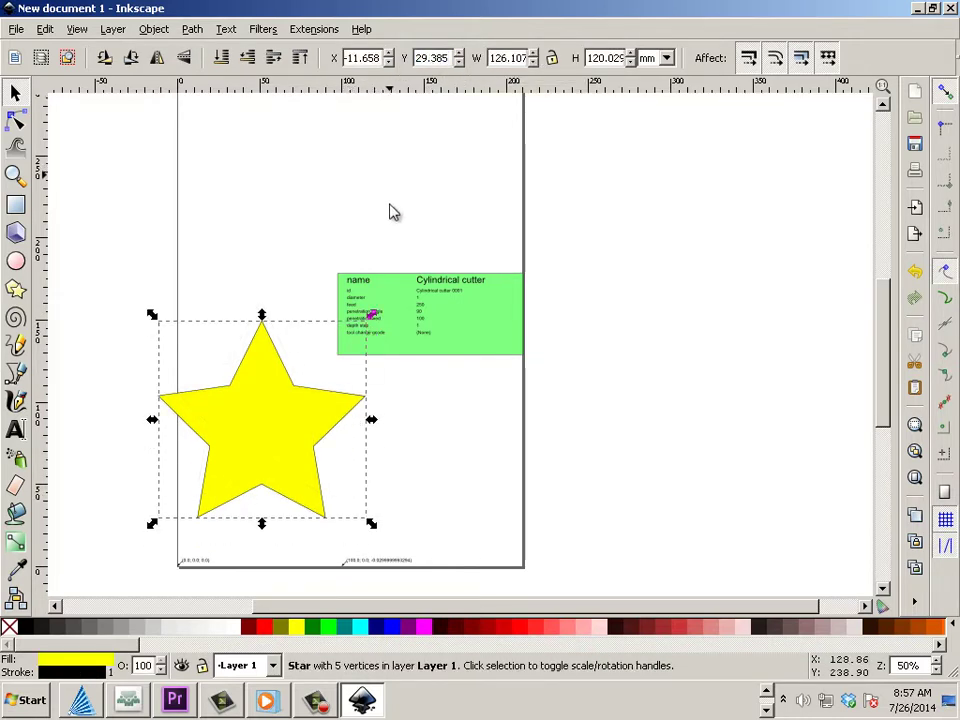
# Drag the star right to X 8.298 mm, exposing the black offset contours
pyautogui.scroll(2, 287, 430)
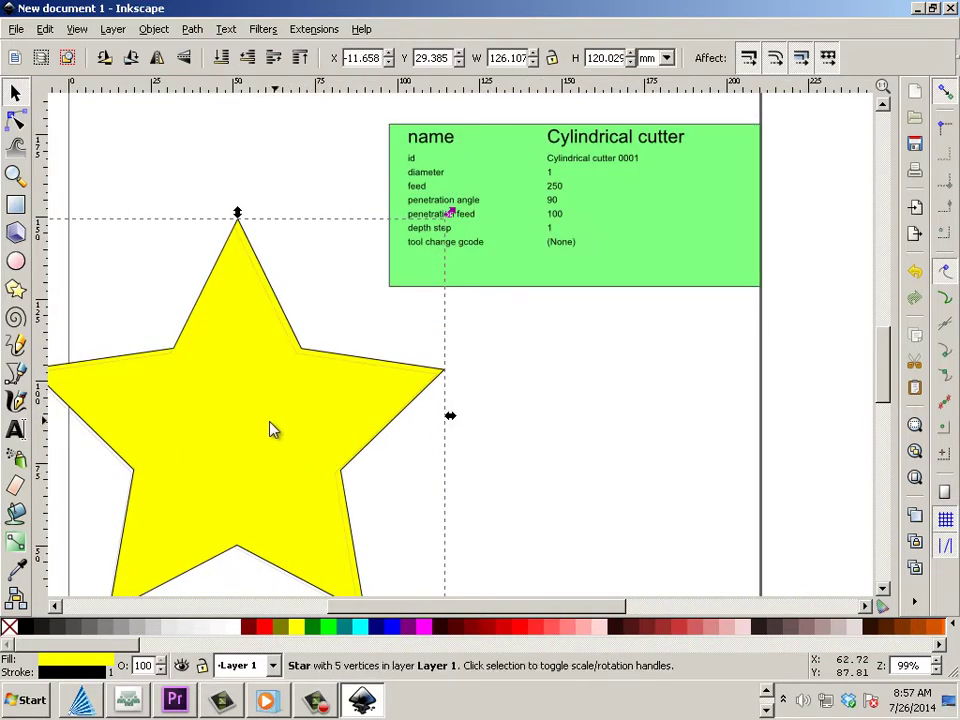
pyautogui.moveTo(226, 438); pyautogui.dragTo(292, 428)
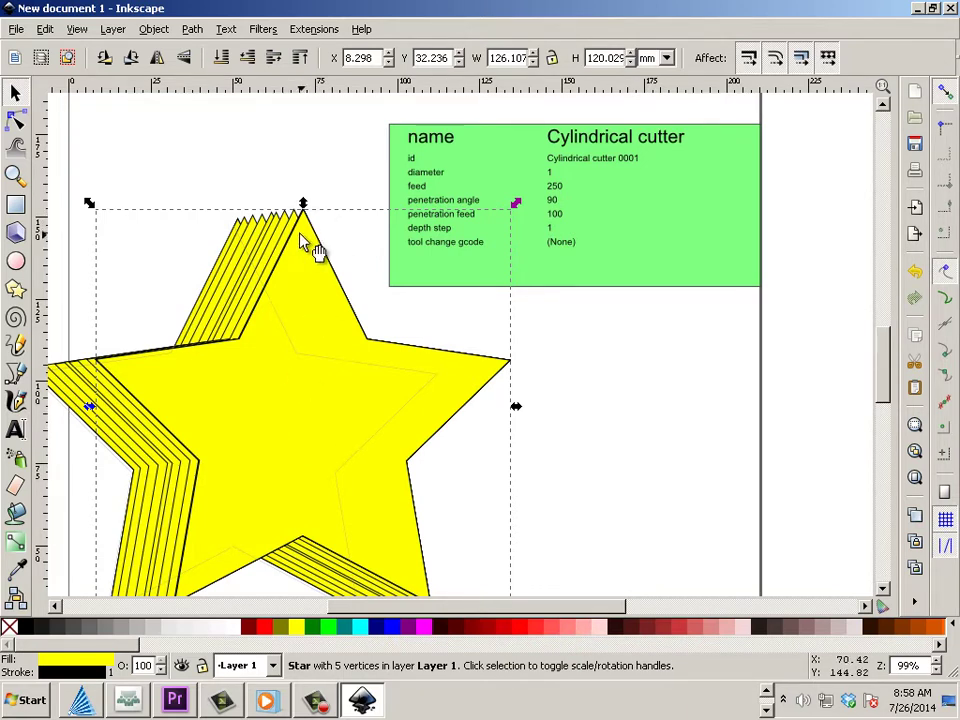
pyautogui.click(332, 262)
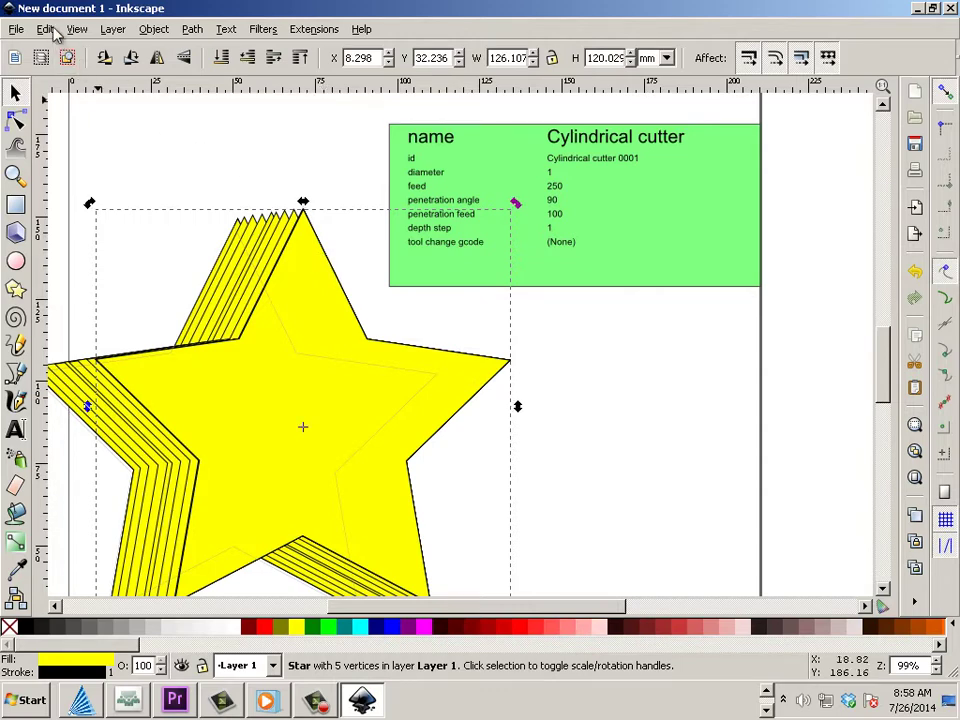
# Undo the star's moves to bring it back over the offset outlines
pyautogui.click(46, 29)
pyautogui.click(45, 47)
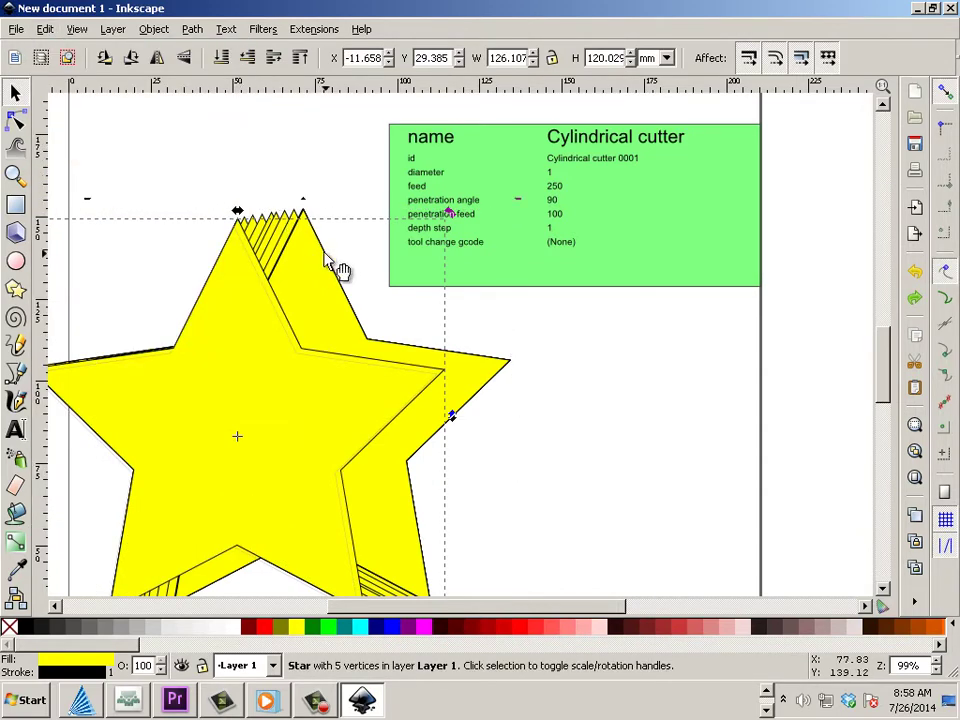
pyautogui.keyDown('shift'); pyautogui.click(298, 236); pyautogui.keyUp('shift')
pyautogui.keyDown('shift'); pyautogui.click(297, 234); pyautogui.keyUp('shift')
pyautogui.keyDown('shift'); pyautogui.click(297, 234); pyautogui.keyUp('shift')
pyautogui.keyDown('shift'); pyautogui.click(296, 233); pyautogui.keyUp('shift')
pyautogui.keyDown('shift'); pyautogui.click(296, 233); pyautogui.keyUp('shift')
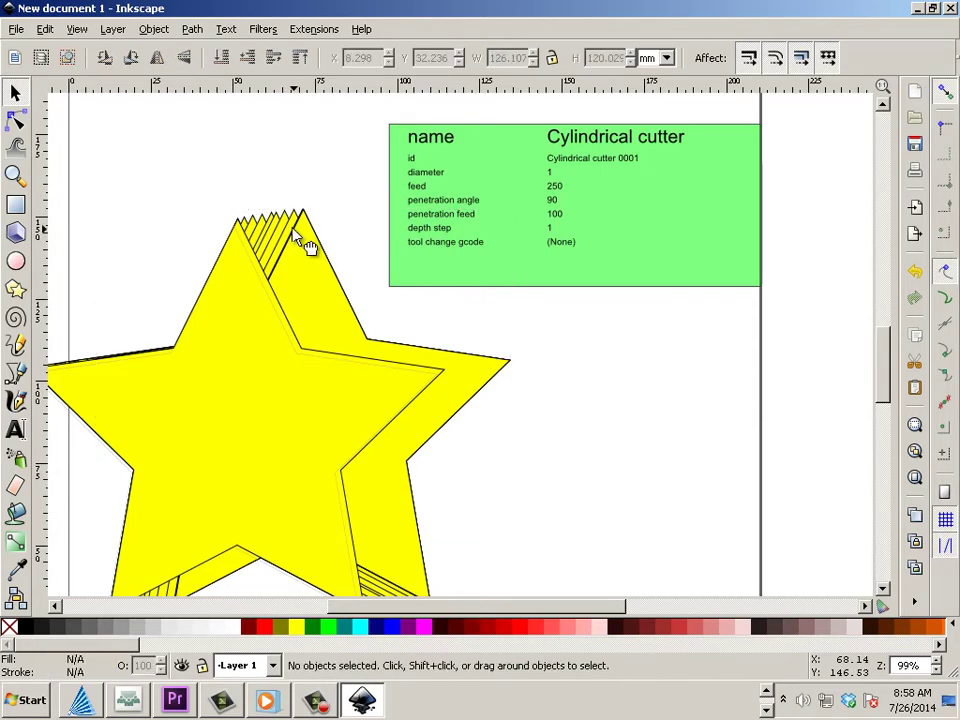
pyautogui.hotkey('ctrl', 'z')
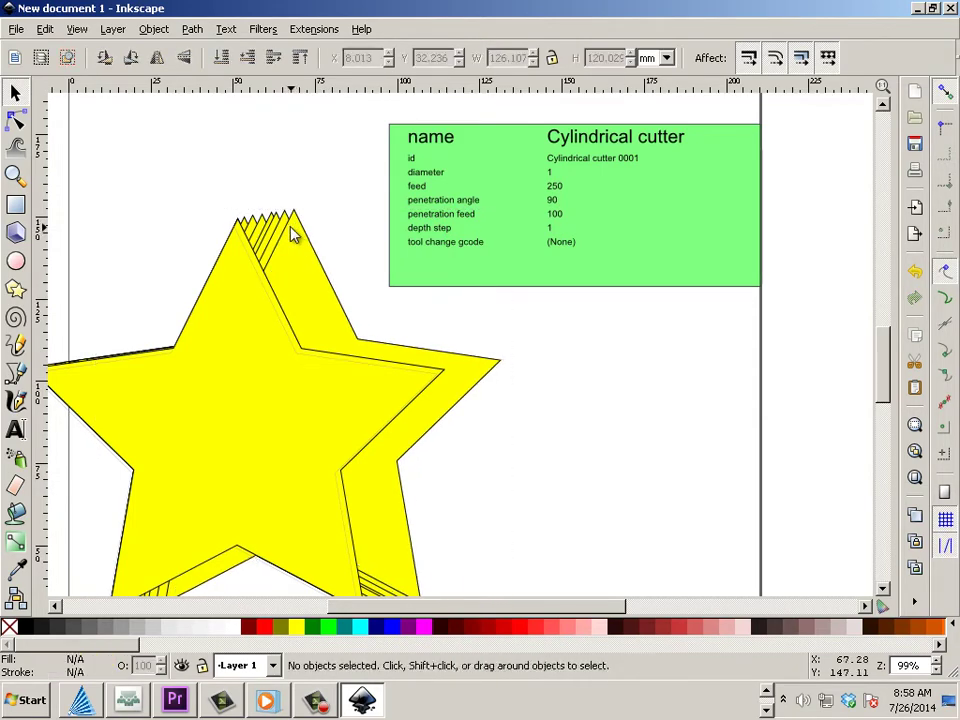
pyautogui.hotkey('ctrl', 'z')
pyautogui.hotkey('ctrl', 'z')
pyautogui.hotkey('ctrl', 'z')
pyautogui.hotkey('ctrl', 'z')
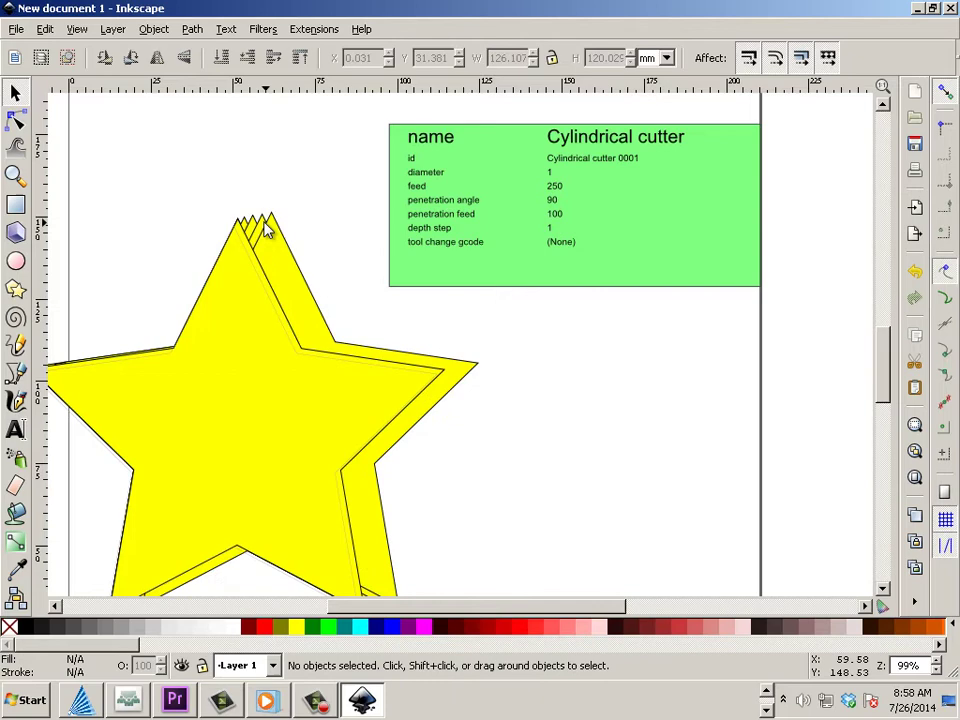
pyautogui.hotkey('ctrl', 'z')
pyautogui.hotkey('ctrl', 'z')
pyautogui.hotkey('ctrl', 'z')
pyautogui.hotkey('ctrl', 'z')
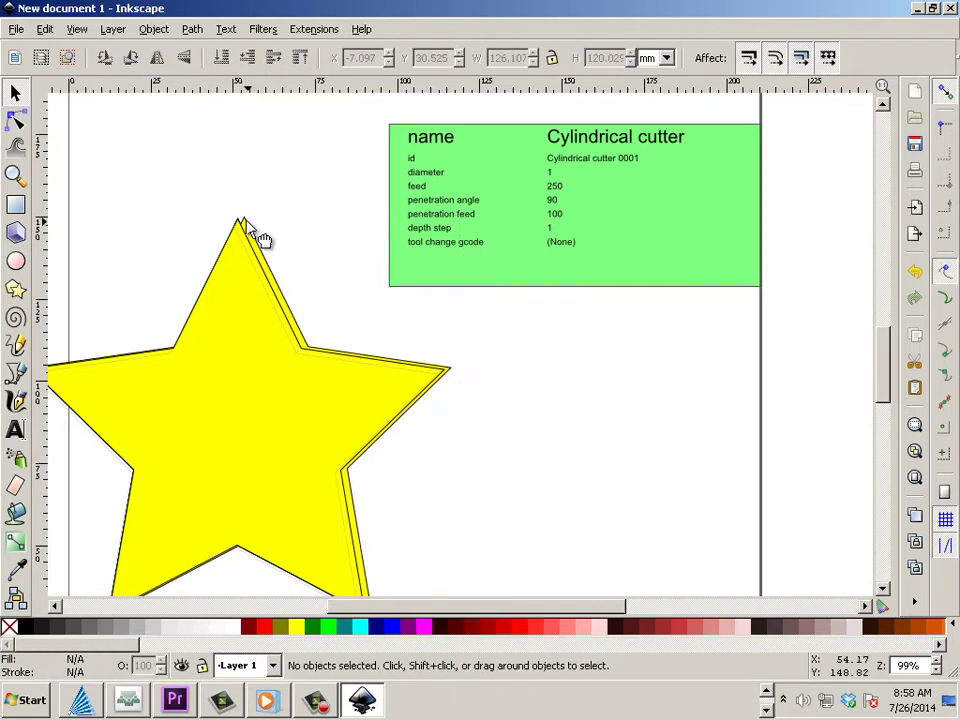
pyautogui.hotkey('ctrl', 'z')
pyautogui.hotkey('ctrl', 'z')
pyautogui.hotkey('ctrl', 'z')
pyautogui.hotkey('ctrl', 'z')
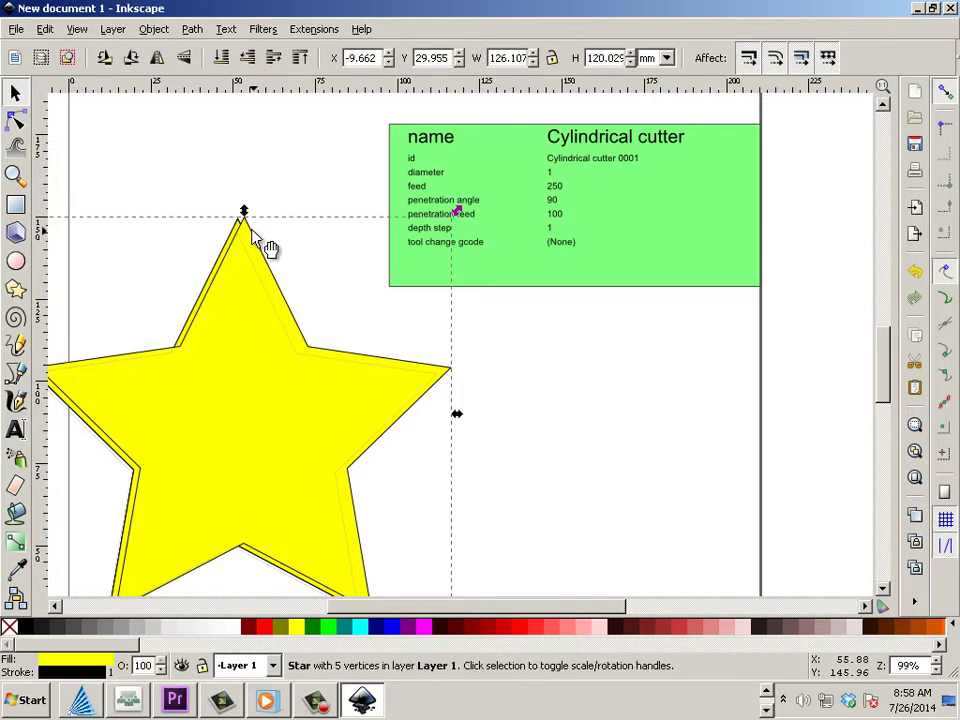
# Nudge the star with arrow keys to X -12.787, Y 28.256 mm over the contours
pyautogui.click(280, 288)
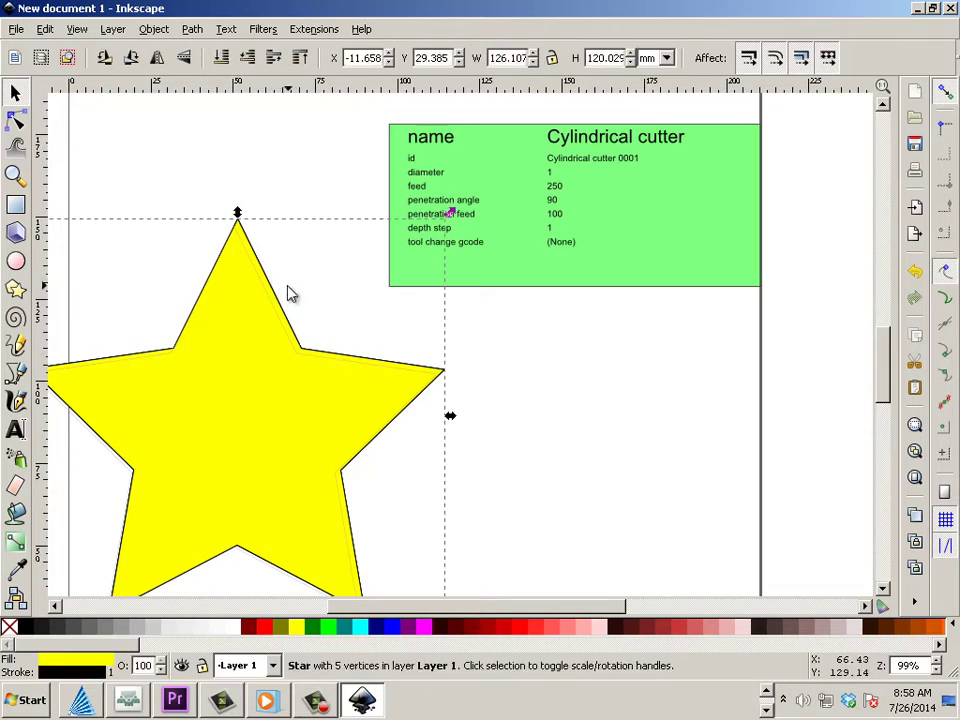
pyautogui.press('Left')
pyautogui.press('Left')
pyautogui.press('Left')
pyautogui.press('Right')
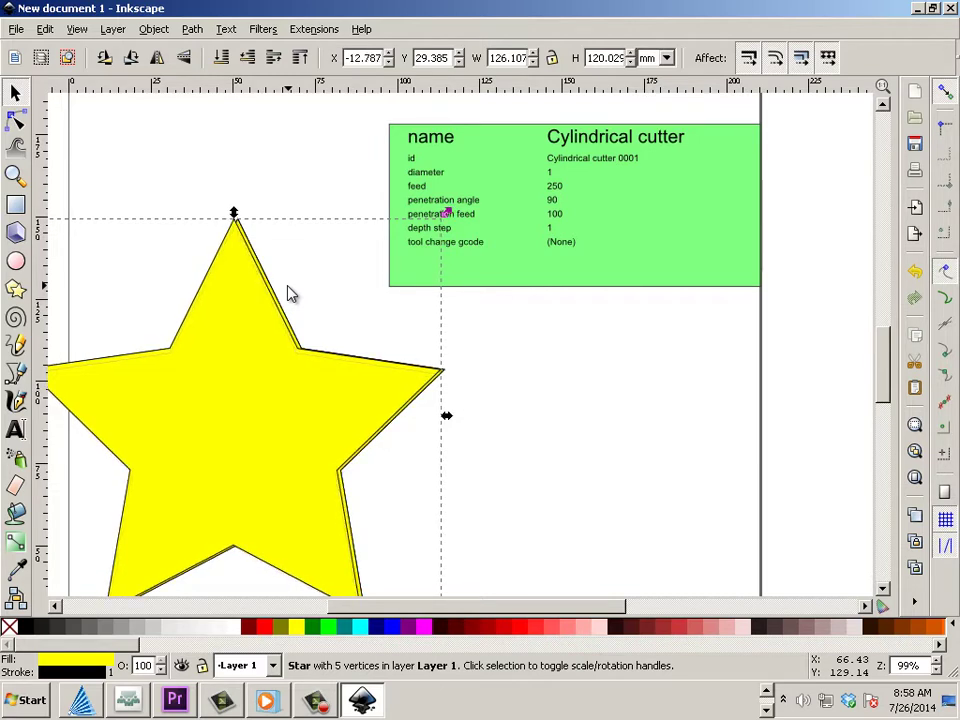
pyautogui.press('Down')
pyautogui.press('Down')
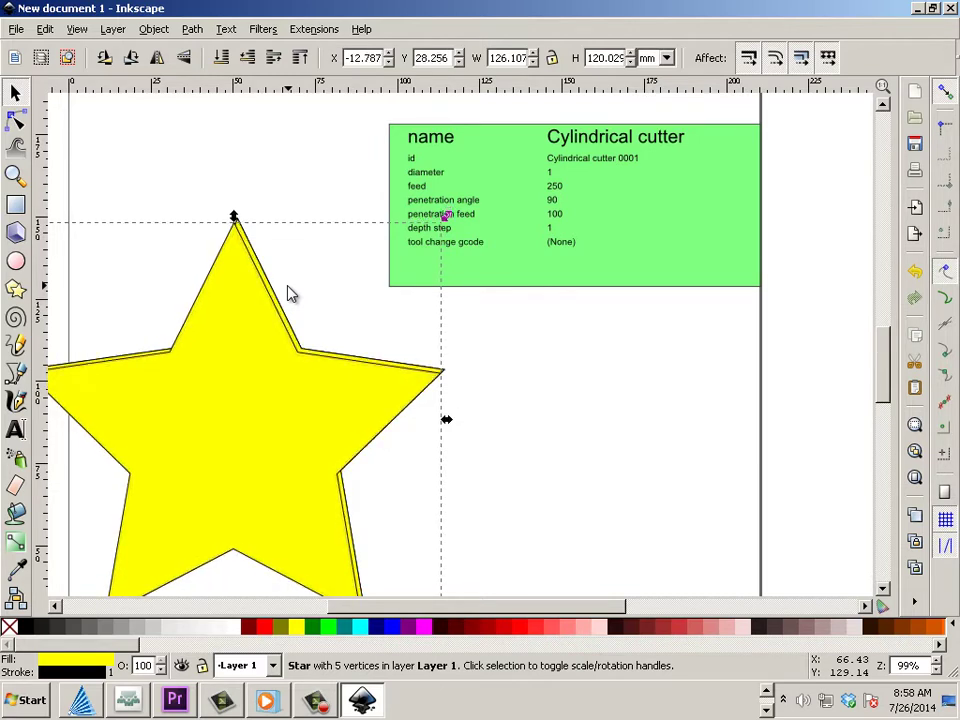
pyautogui.press('Down')
pyautogui.press('Up')
pyautogui.click(288, 293)
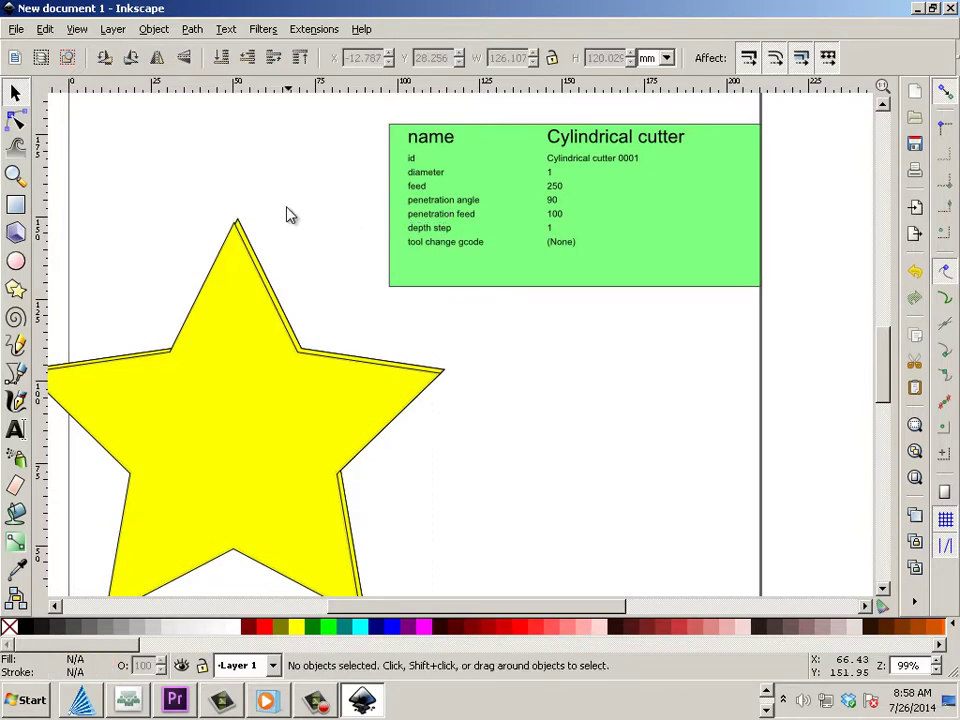
# Zoom in and toggle the star's selection to inspect its outline against the offsets
pyautogui.click(258, 244)
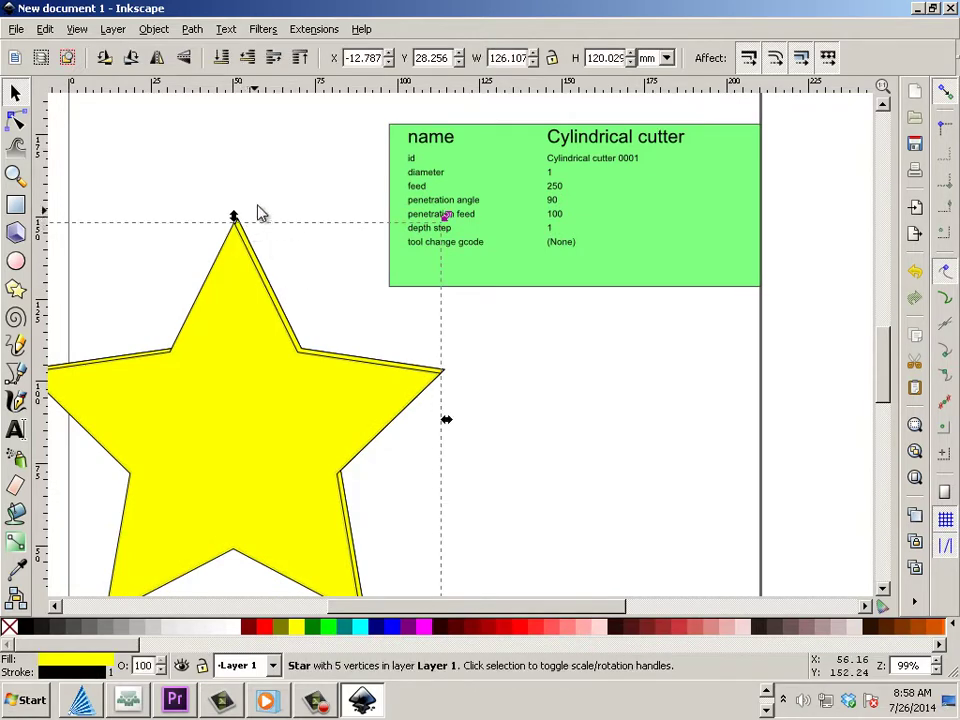
pyautogui.click(259, 211)
pyautogui.keyDown('ctrl'); pyautogui.scroll(2, 254, 255); pyautogui.keyUp('ctrl')
pyautogui.keyDown('ctrl'); pyautogui.scroll(2, 250, 240); pyautogui.keyUp('ctrl')
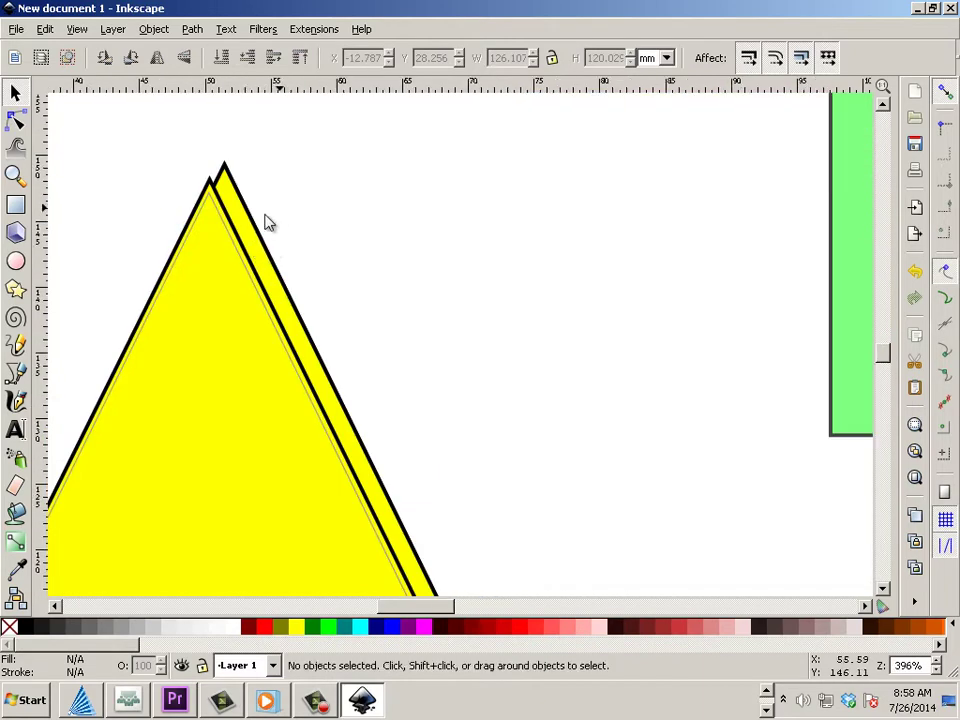
pyautogui.click(258, 232)
pyautogui.click(258, 232)
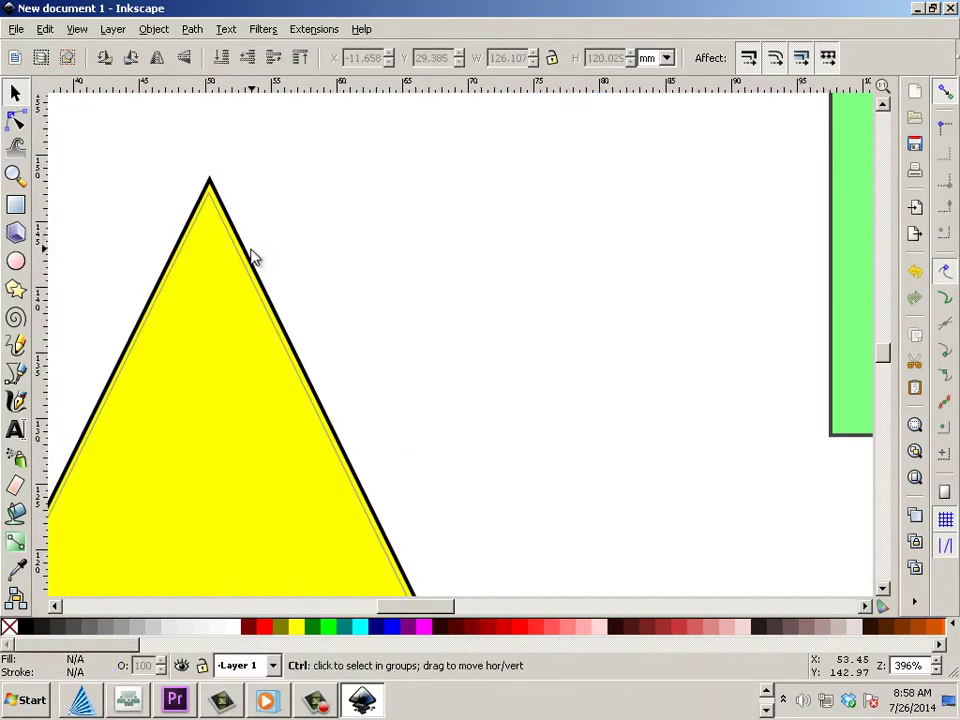
pyautogui.keyDown('ctrl'); pyautogui.scroll(-3, 251, 250); pyautogui.keyUp('ctrl')
pyautogui.keyDown('ctrl'); pyautogui.scroll(-3, 251, 250); pyautogui.keyUp('ctrl')
pyautogui.keyDown('ctrl'); pyautogui.scroll(3, 251, 250); pyautogui.keyUp('ctrl')
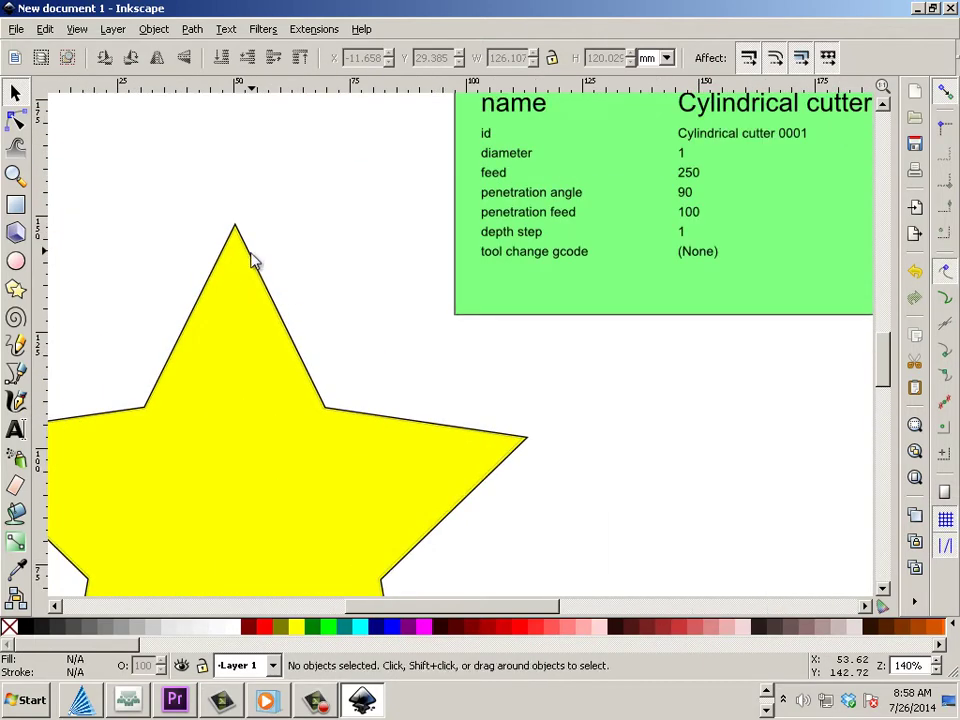
pyautogui.keyDown('ctrl'); pyautogui.scroll(2, 257, 270); pyautogui.keyUp('ctrl')
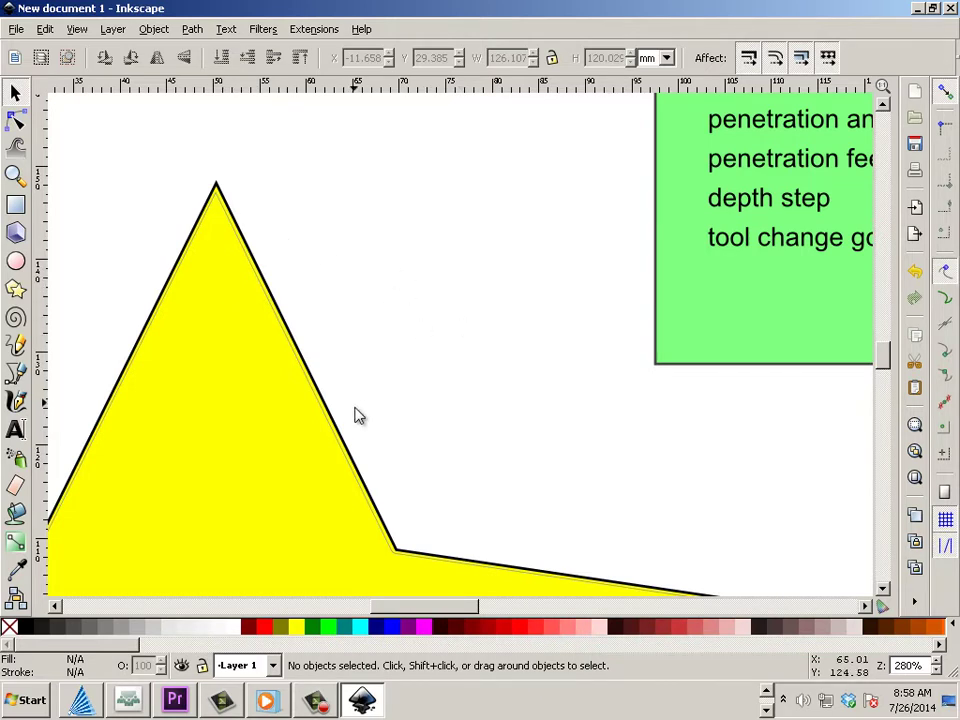
pyautogui.scroll(-11, 350, 400)
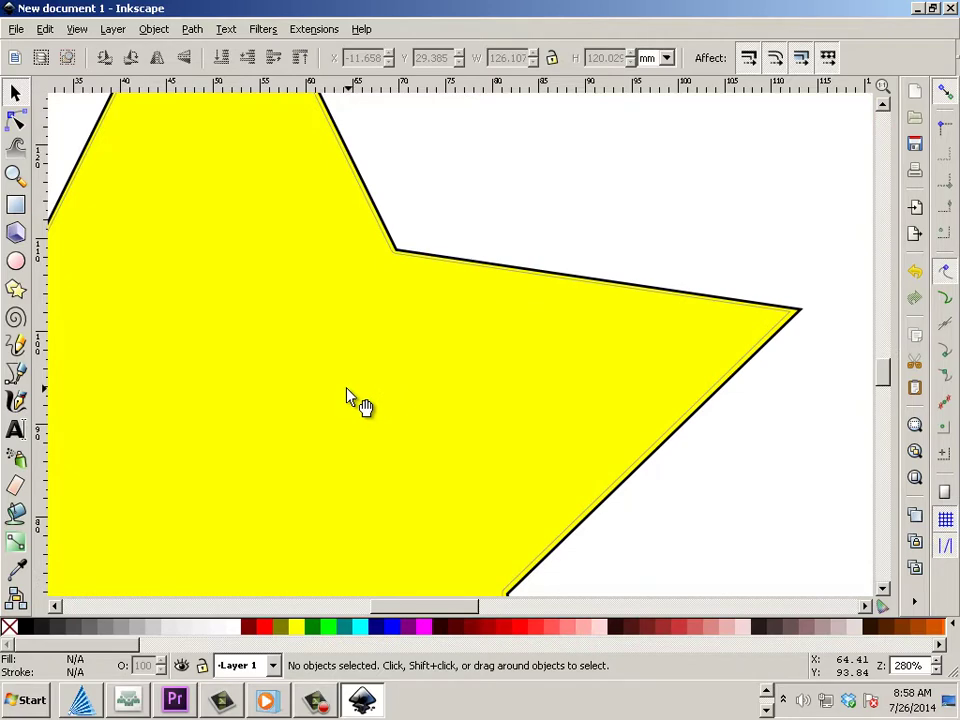
pyautogui.scroll(-6, 346, 394)
pyautogui.scroll(11, 343, 394)
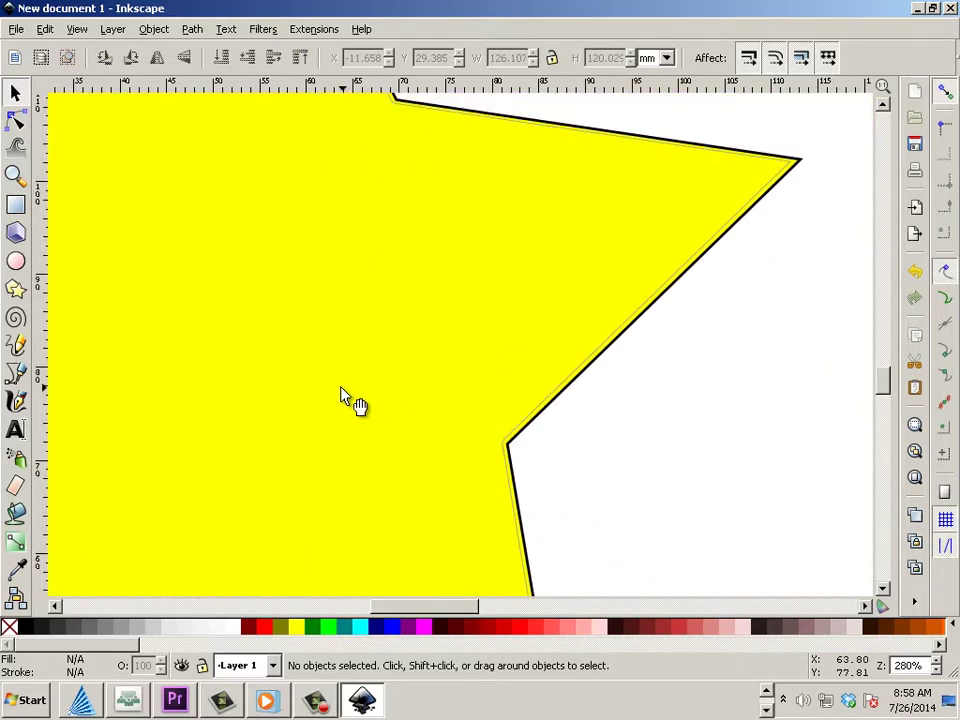
pyautogui.scroll(5, 340, 394)
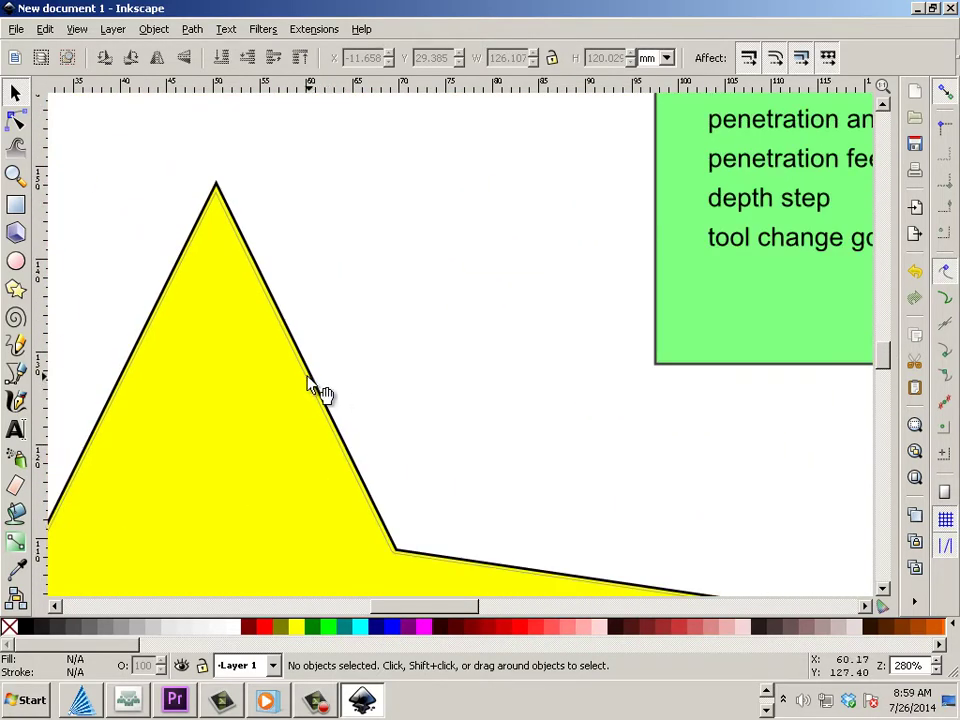
# Delete the leftover offset outline and reselect the yellow star
pyautogui.click(305, 382)
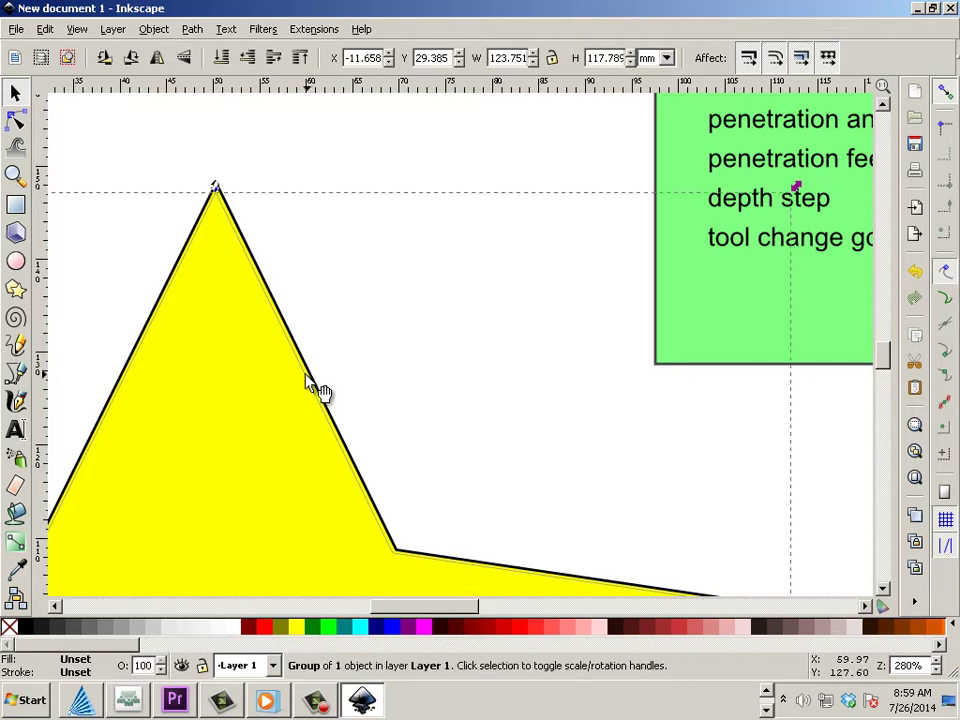
pyautogui.press('Delete')
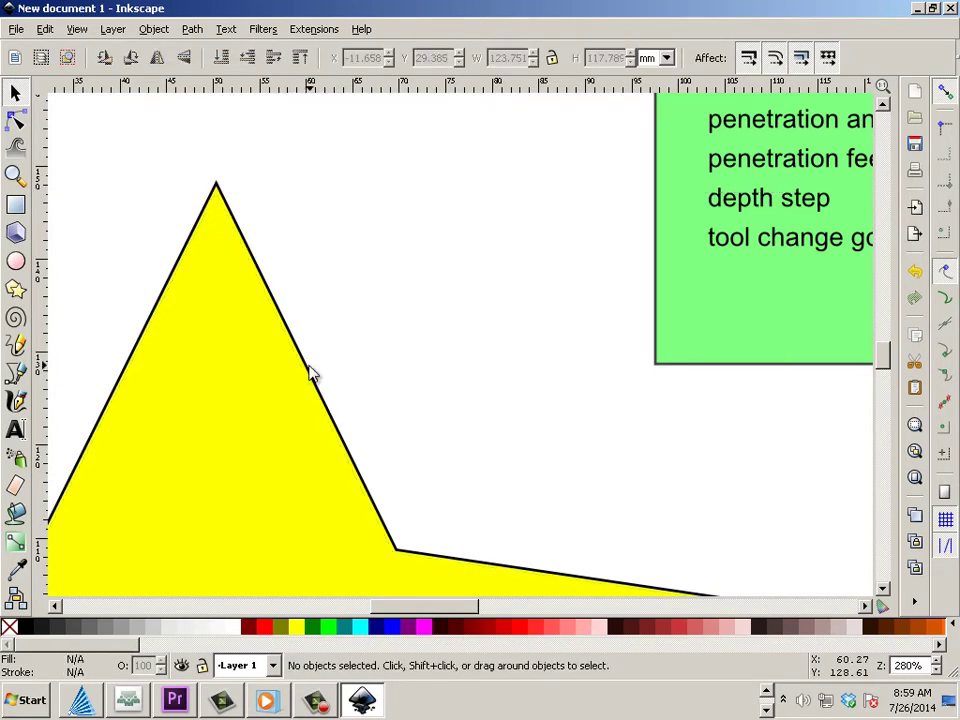
pyautogui.click(317, 321)
pyautogui.click(263, 30)
pyautogui.moveTo(314, 29)
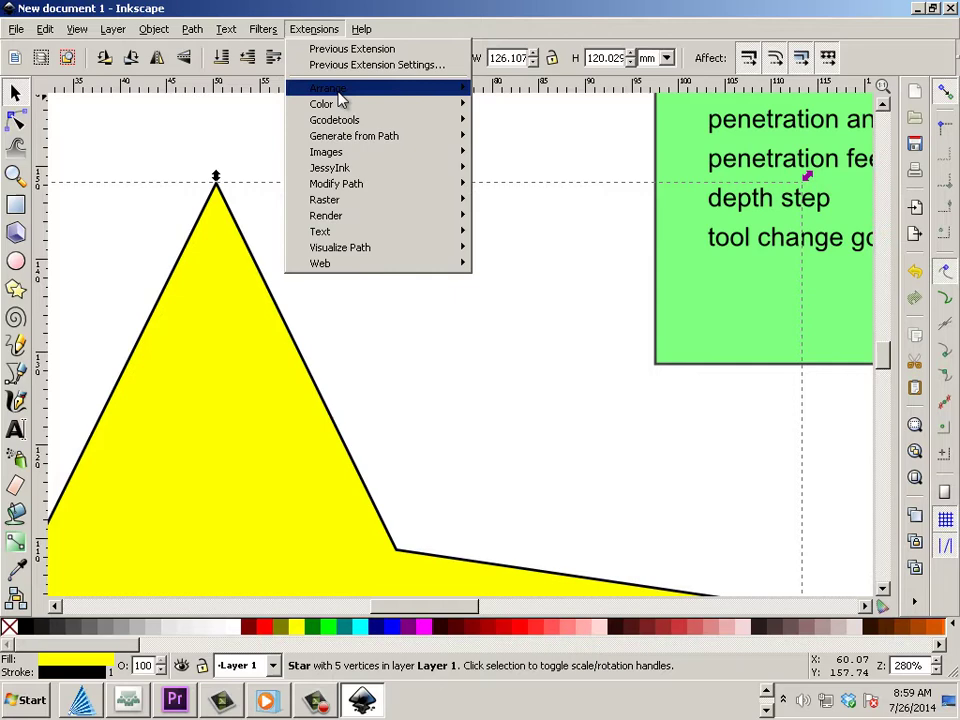
pyautogui.moveTo(339, 121)
pyautogui.click(524, 137)
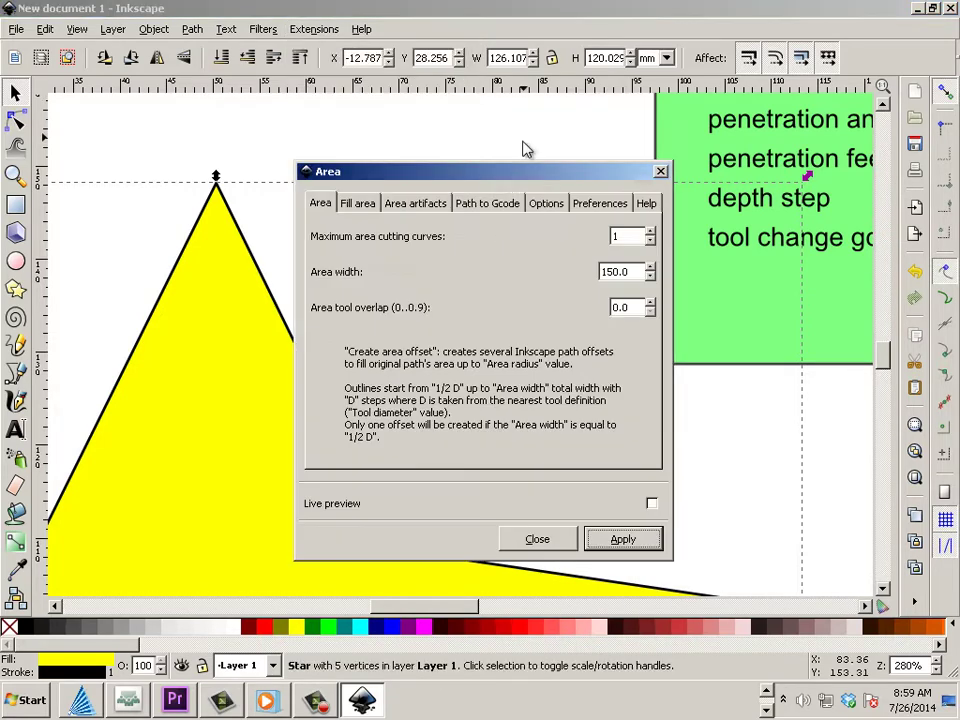
pyautogui.click(651, 503)
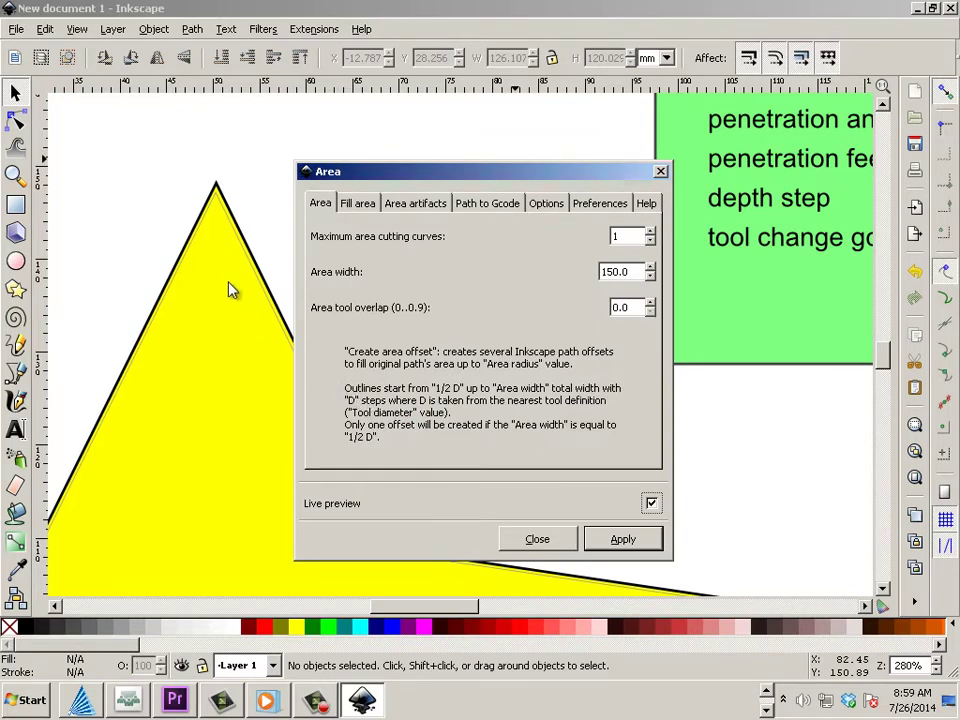
pyautogui.click(557, 542)
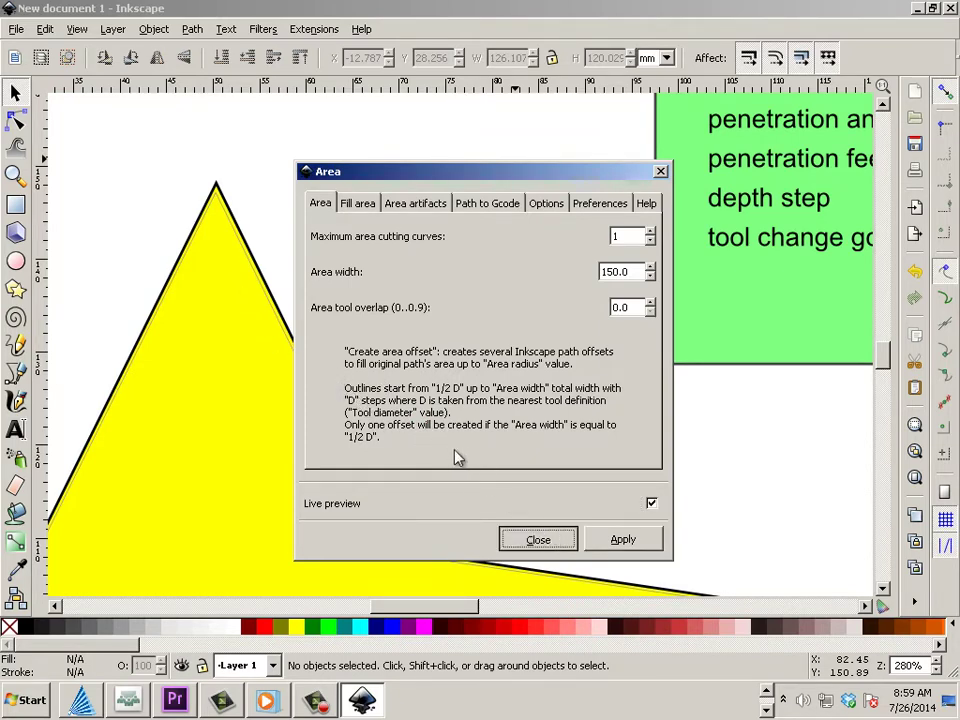
pyautogui.scroll(-4, 429, 439)
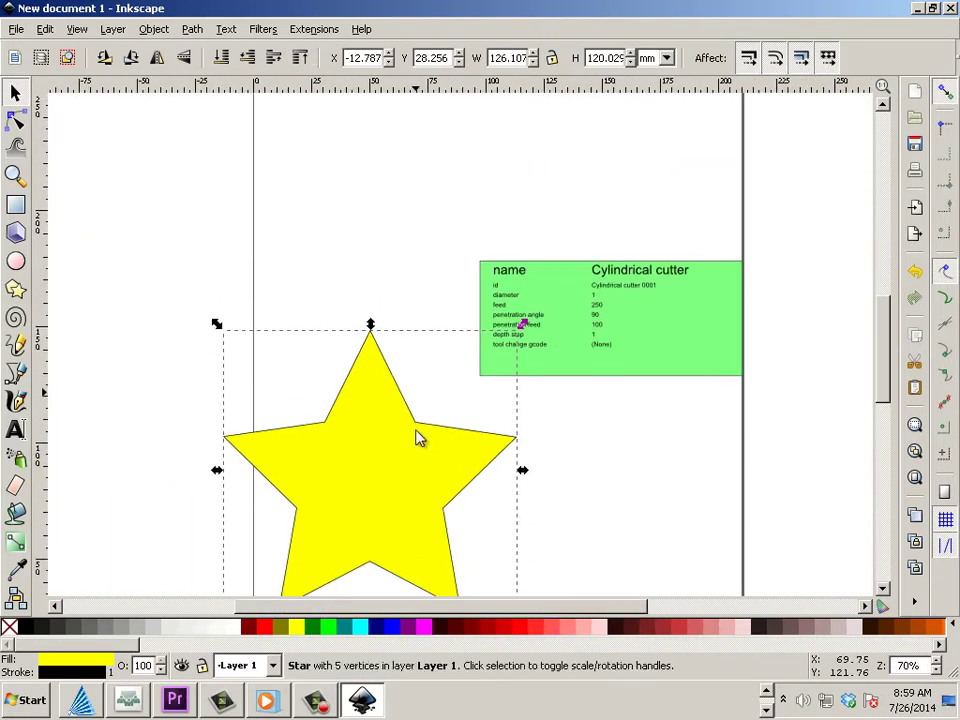
# Reopen the Gcodetools Area dialog, move it off the star, and set maximum cutting curves to 2
pyautogui.scroll(-1, 419, 438)
pyautogui.click(262, 29)
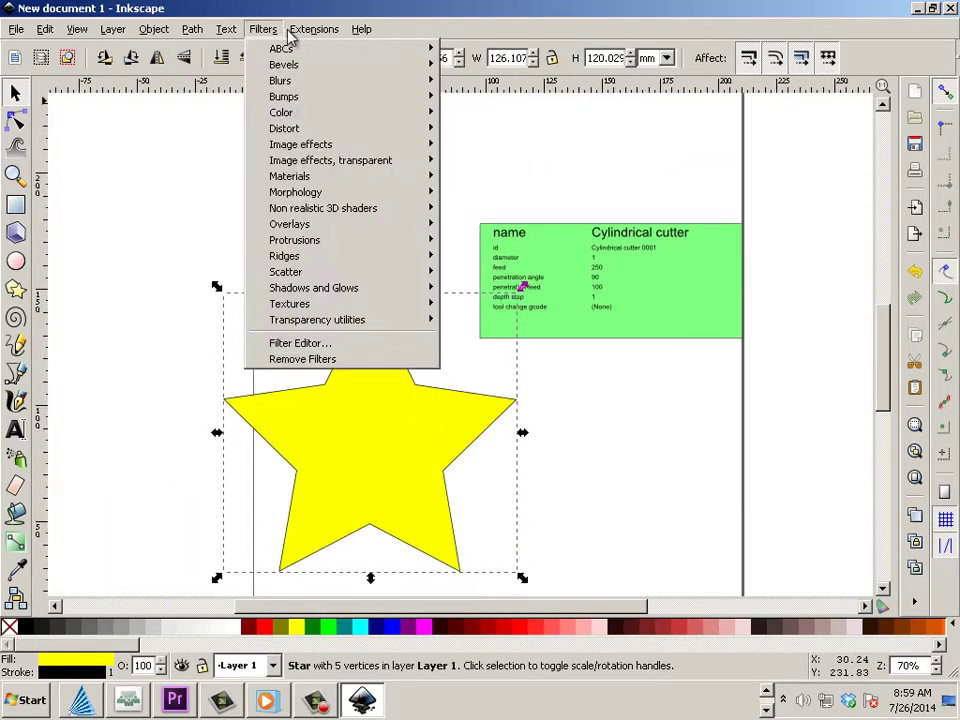
pyautogui.moveTo(314, 29)
pyautogui.moveTo(340, 120)
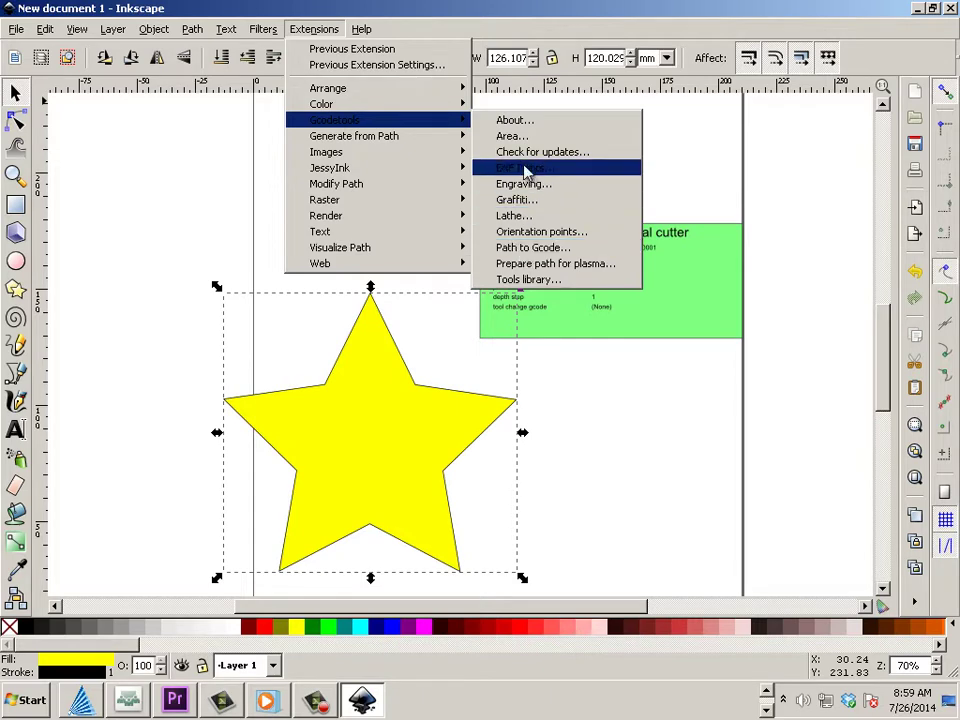
pyautogui.click(505, 137)
pyautogui.moveTo(489, 160); pyautogui.dragTo(661, 104)
pyautogui.click(825, 176)
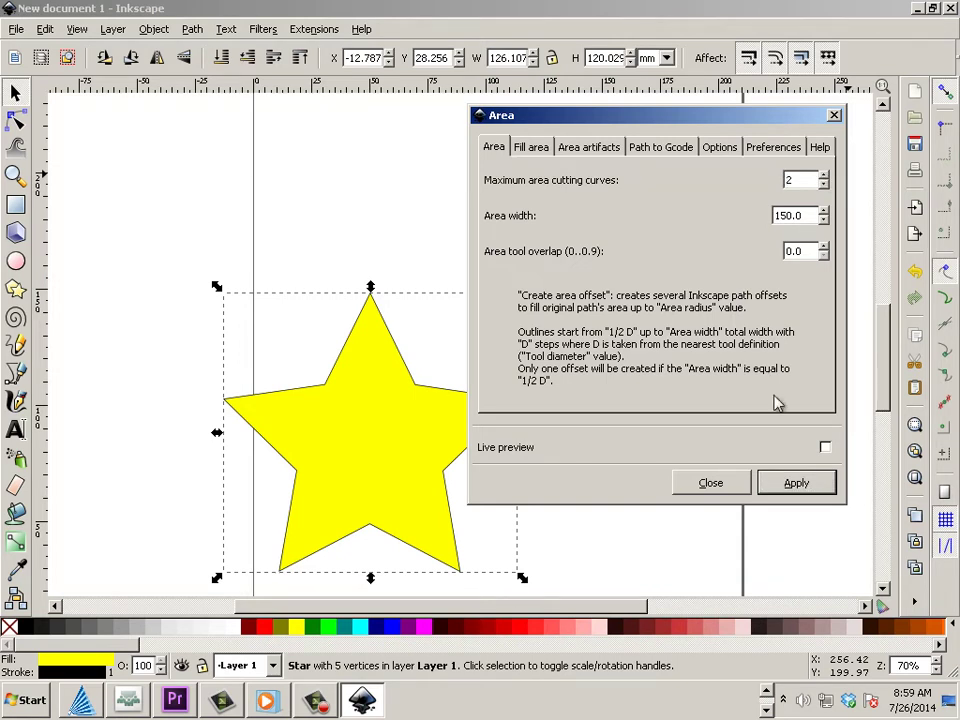
# Turn on Live preview and raise maximum area cutting curves to 13
pyautogui.click(825, 447)
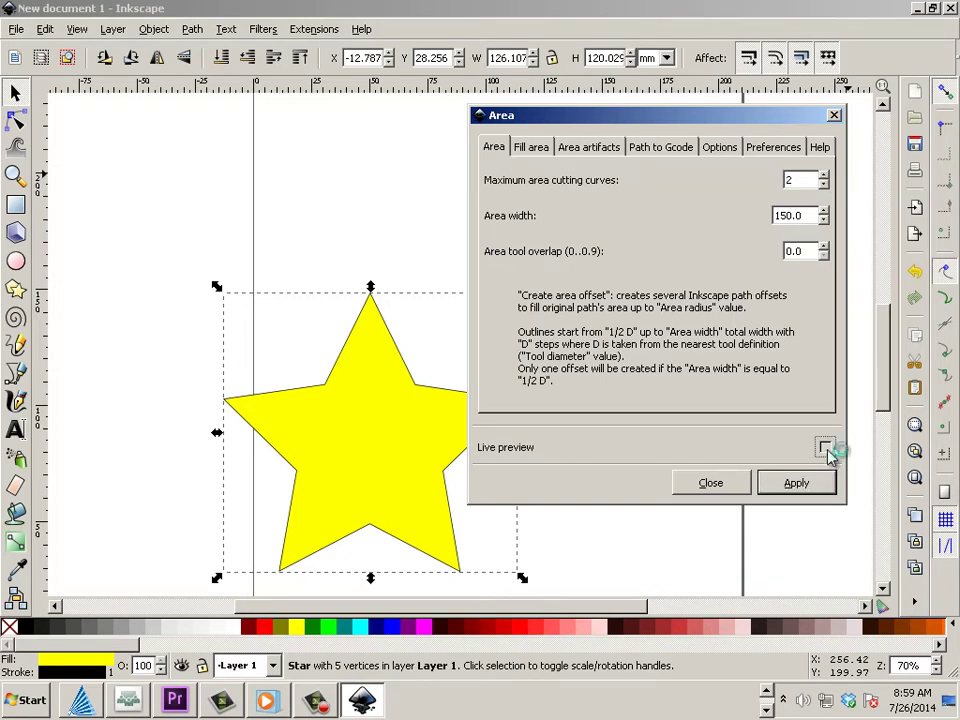
pyautogui.click(824, 176)
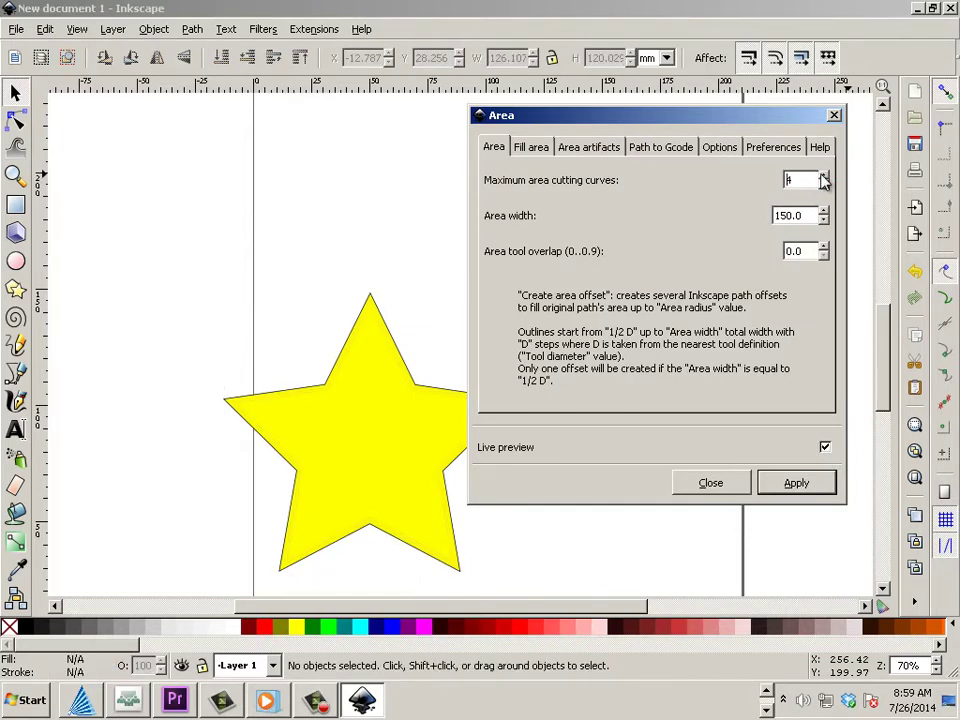
pyautogui.click(824, 176)
pyautogui.click(824, 176)
pyautogui.click(824, 176)
pyautogui.click(824, 176)
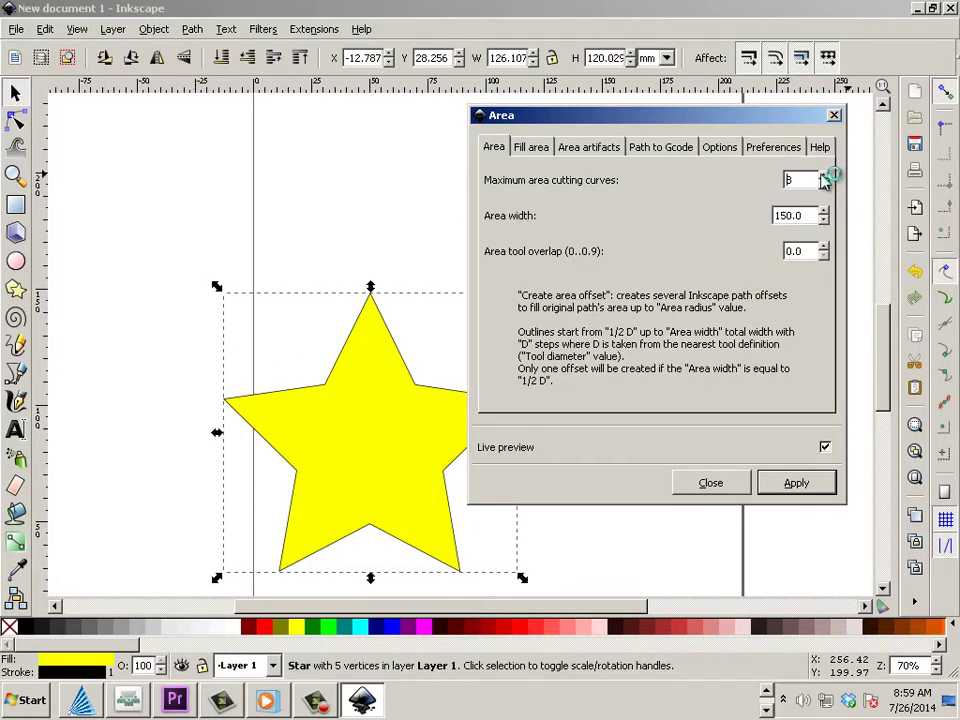
pyautogui.click(824, 176)
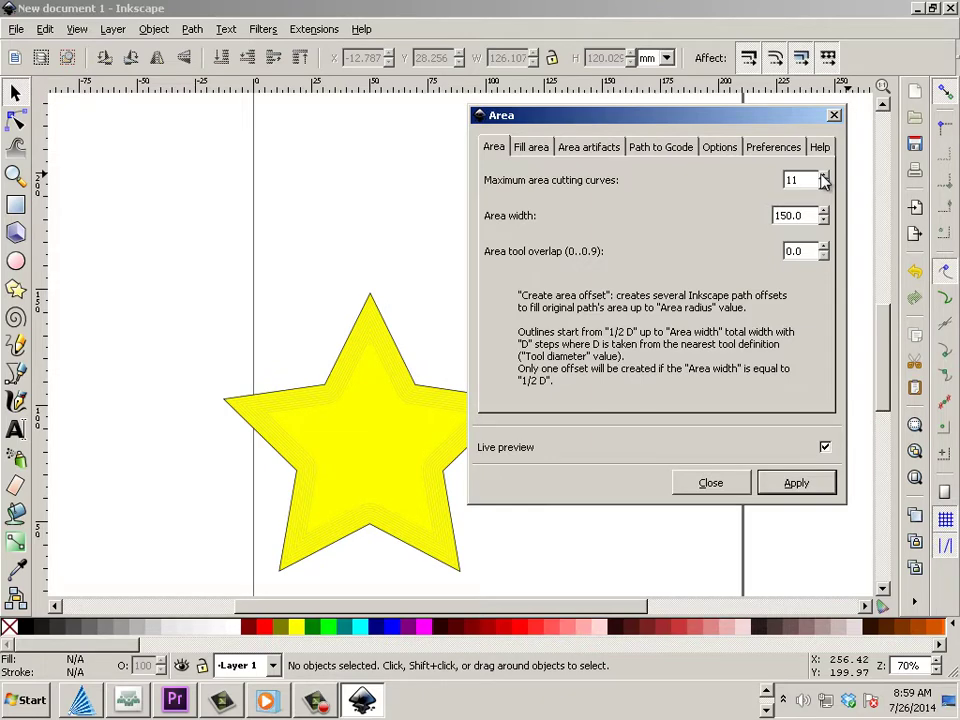
pyautogui.click(824, 175)
pyautogui.click(824, 175)
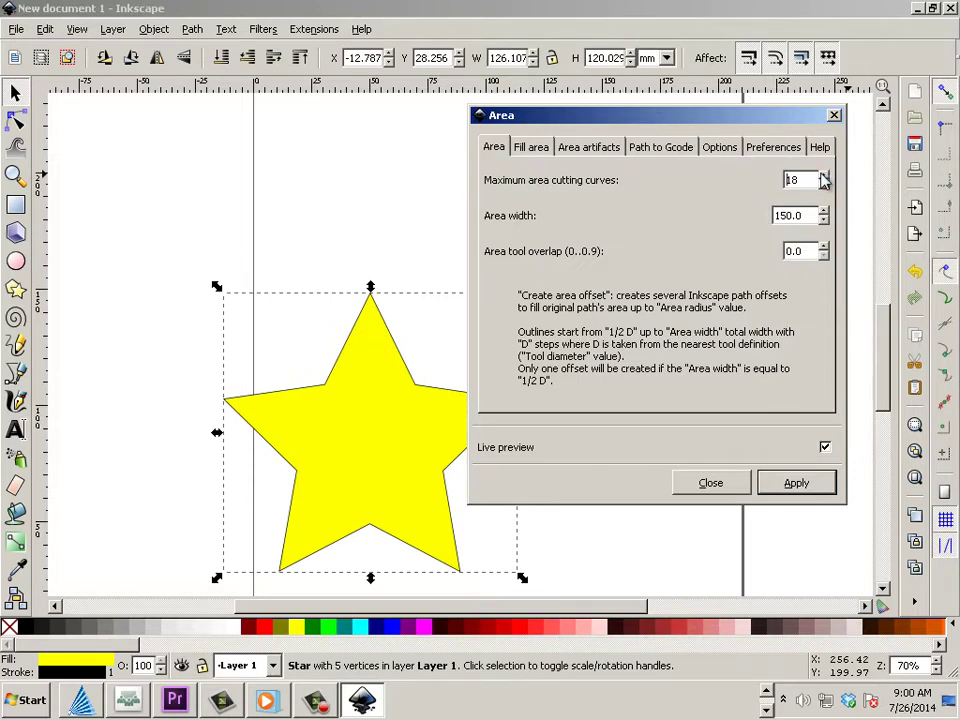
# Raise the cutting curves to 33, apply the area offsets, and close the dialog
pyautogui.click(823, 175)
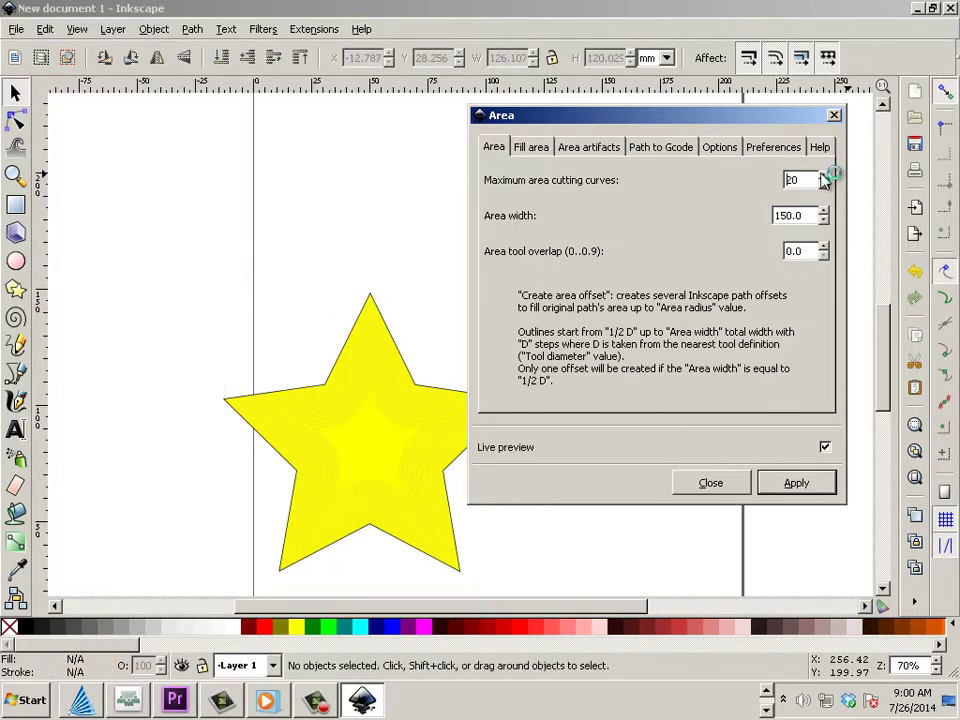
pyautogui.click(823, 175)
pyautogui.click(823, 175)
pyautogui.click(823, 176)
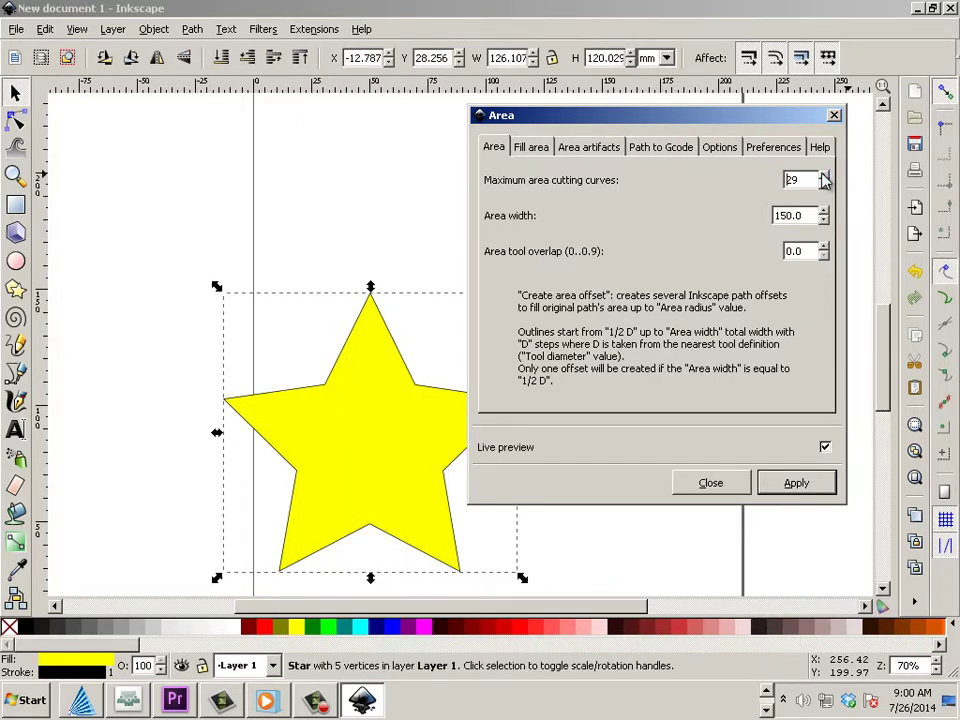
pyautogui.click(823, 176)
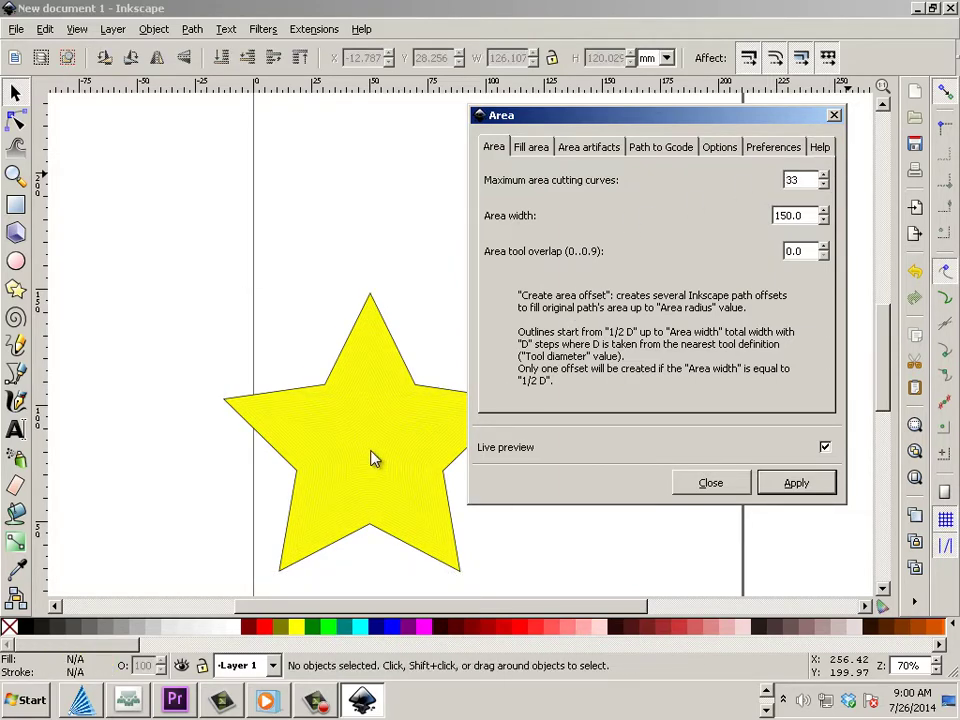
pyautogui.click(795, 486)
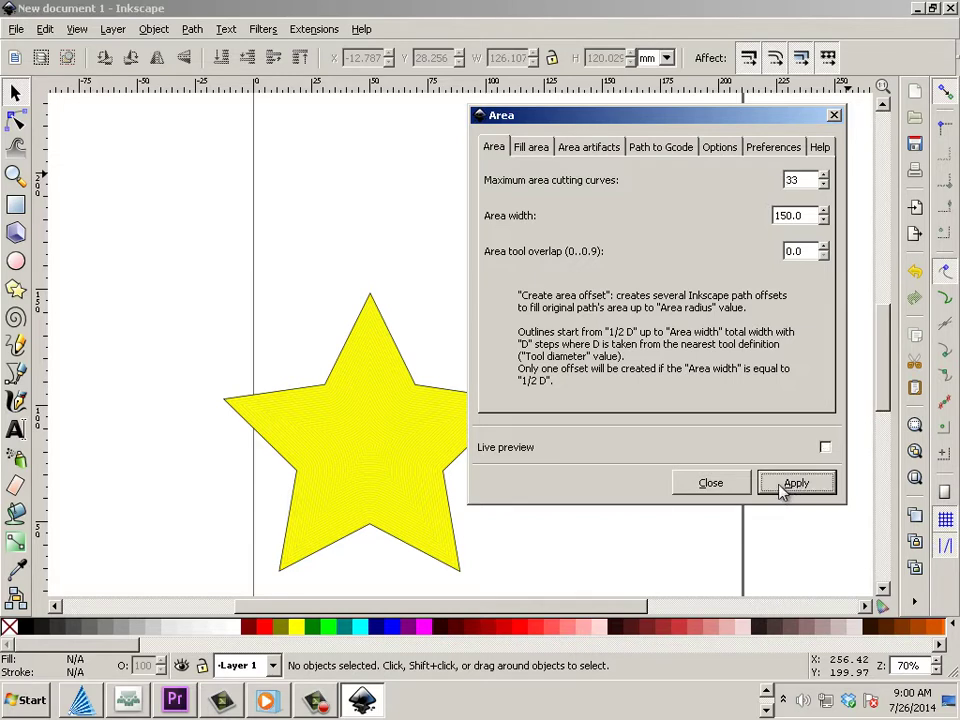
pyautogui.click(712, 486)
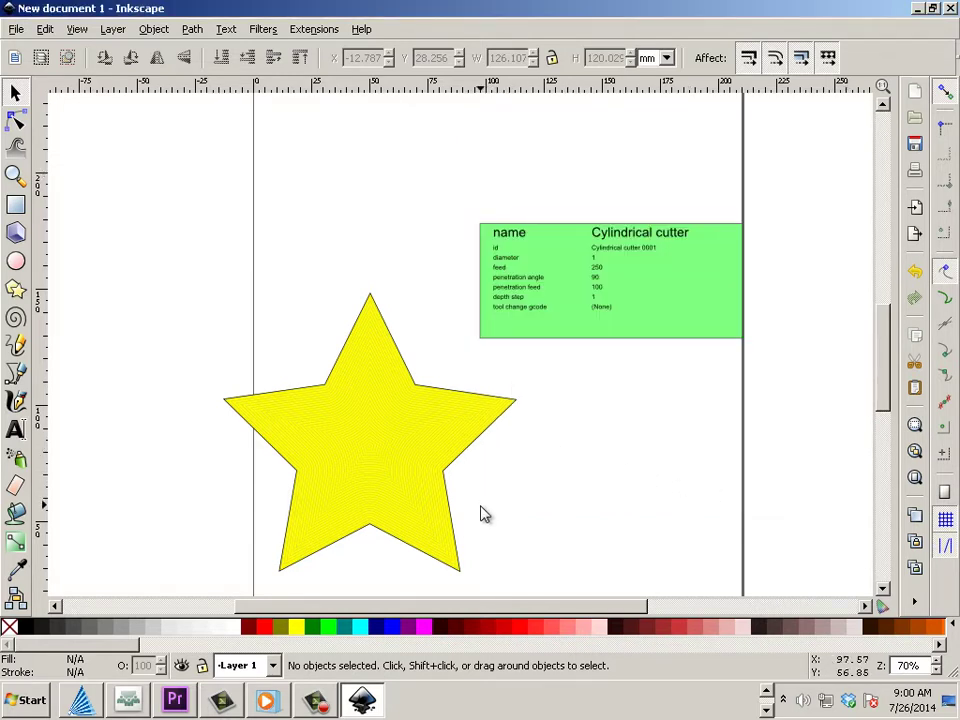
pyautogui.scroll(-1, 491, 501)
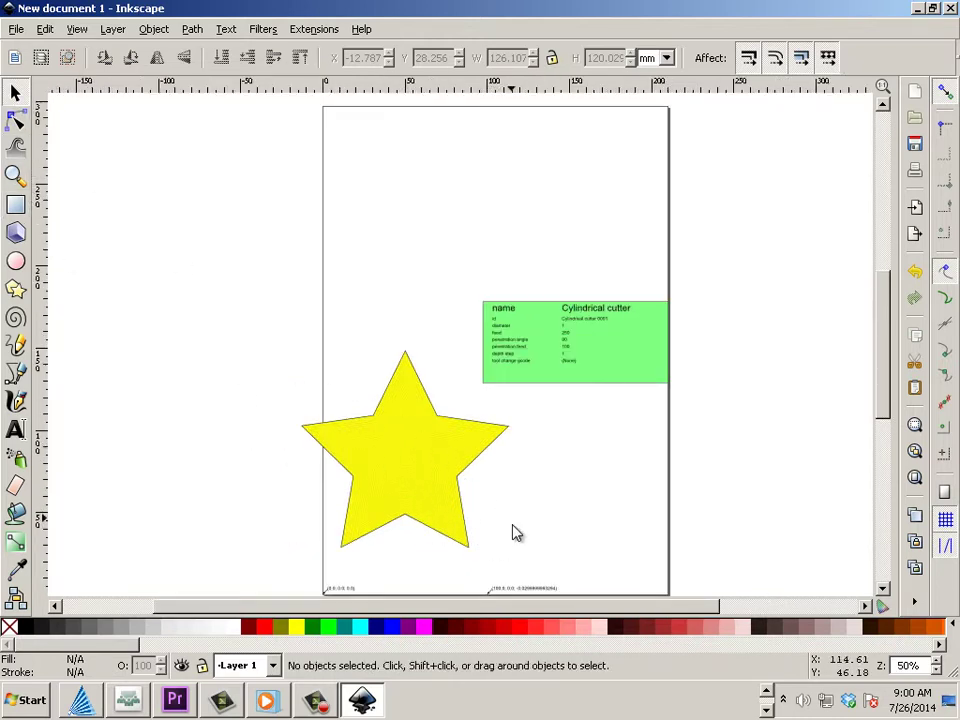
pyautogui.moveTo(515, 533); pyautogui.dragTo(311, 414)
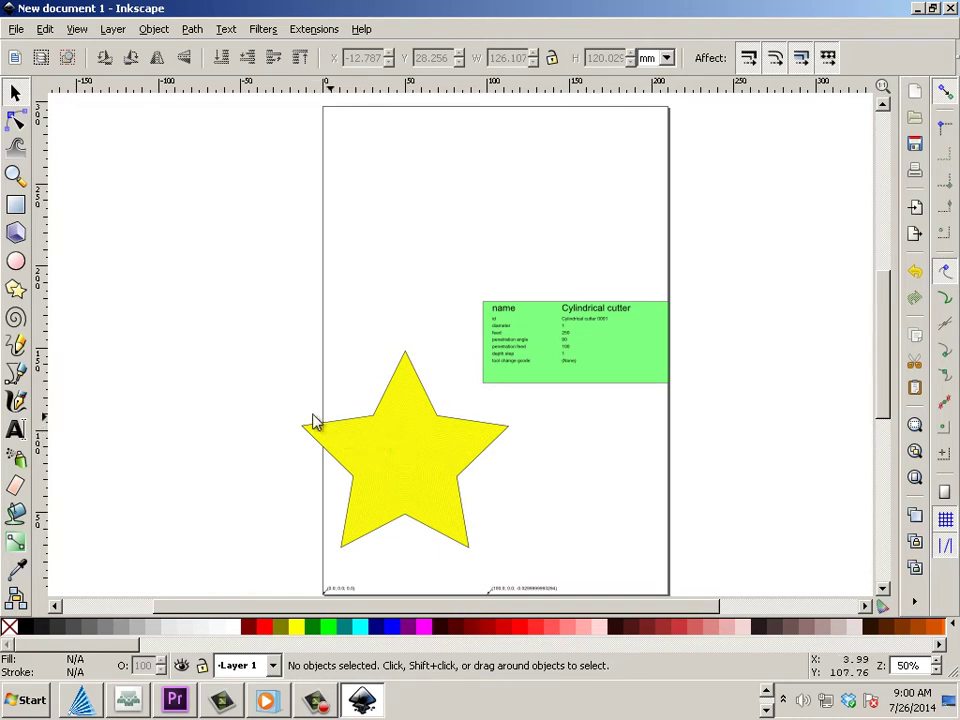
pyautogui.moveTo(238, 379); pyautogui.dragTo(478, 551)
pyautogui.click(470, 543)
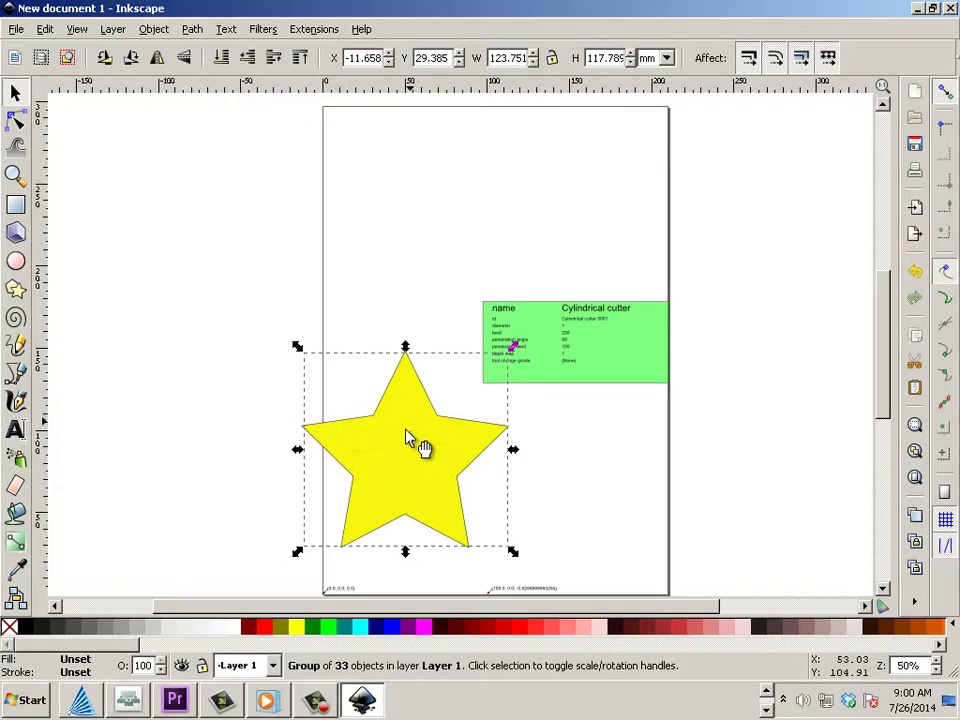
pyautogui.moveTo(396, 465); pyautogui.dragTo(456, 504)
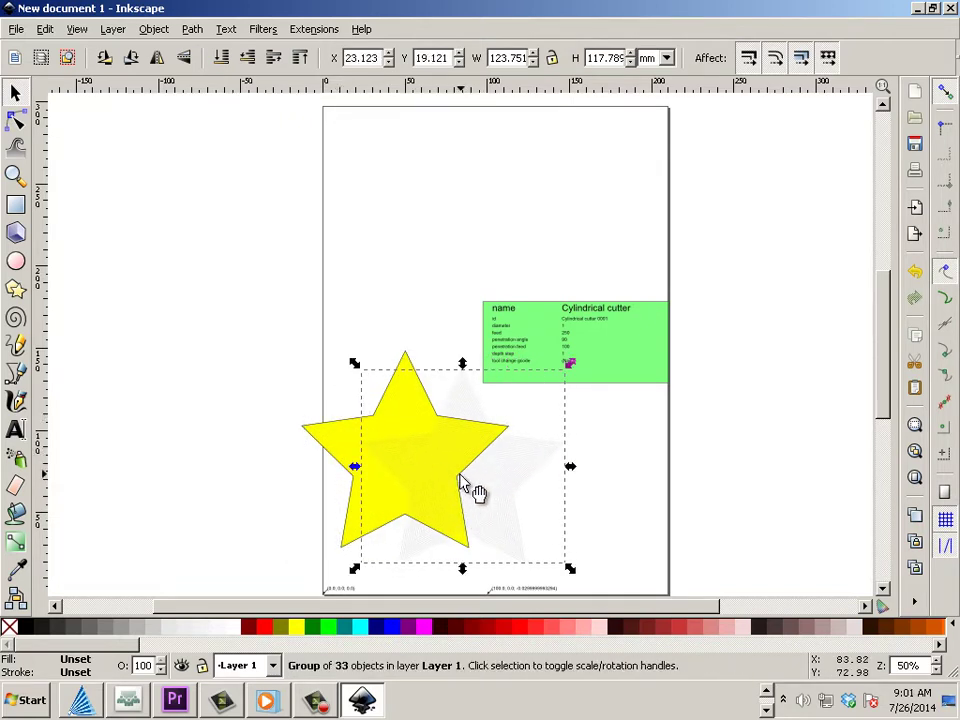
pyautogui.click(44, 29)
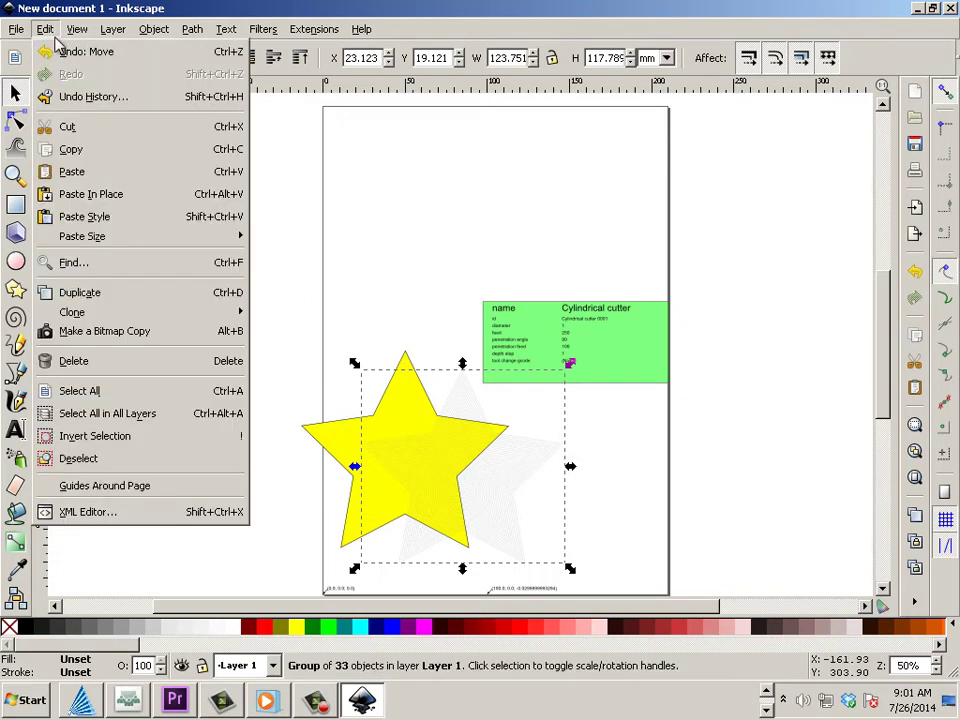
pyautogui.press('Return')
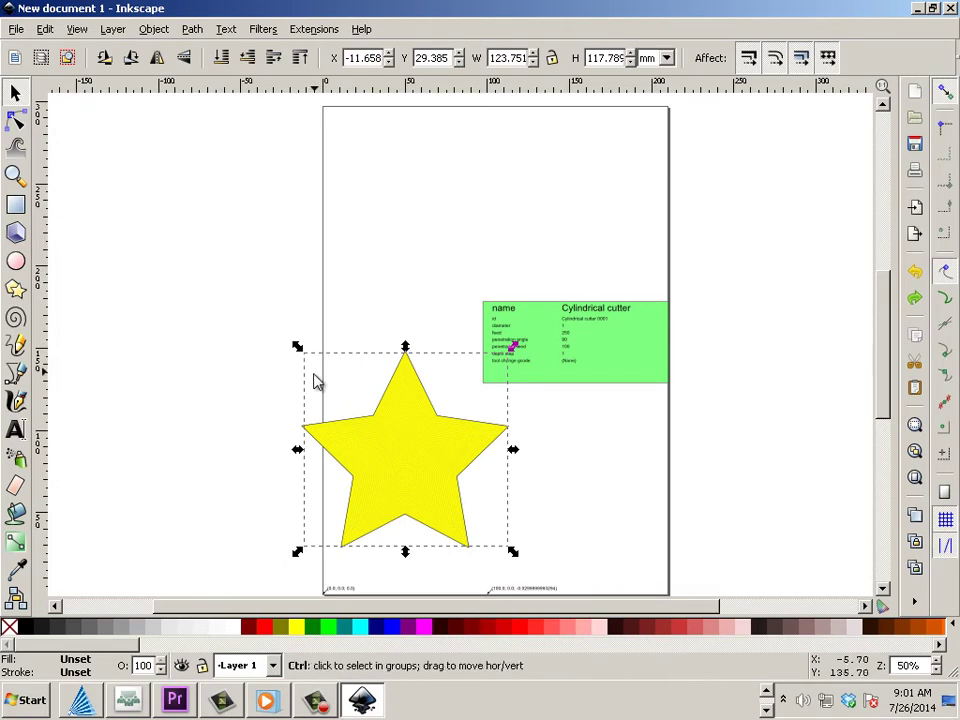
pyautogui.scroll(4, 315, 383)
pyautogui.scroll(-2, 352, 386)
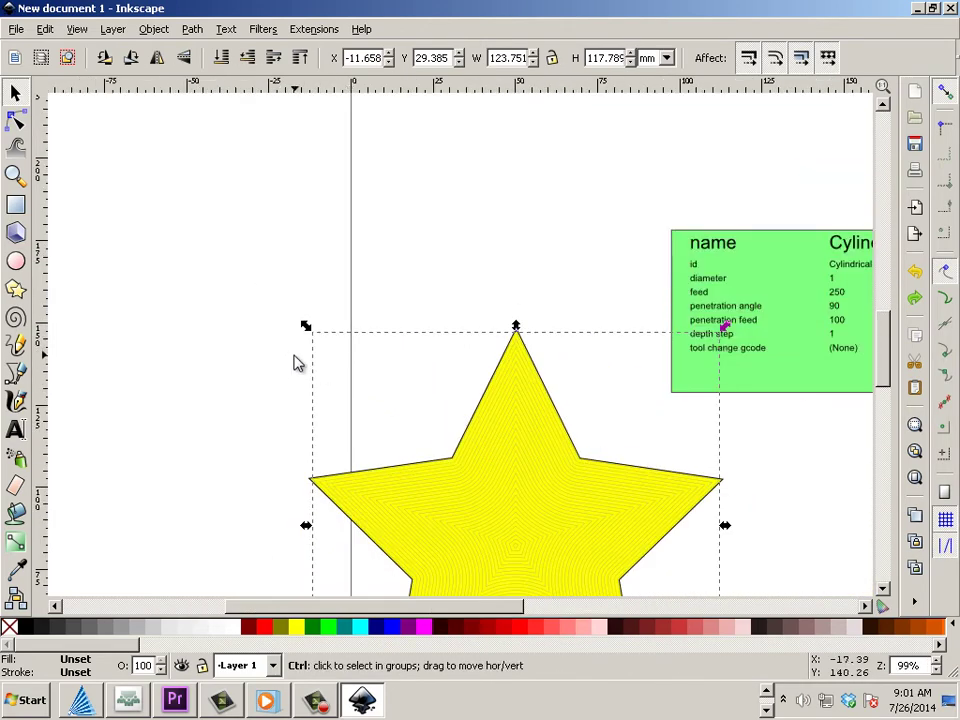
pyautogui.scroll(-2, 231, 336)
pyautogui.moveTo(227, 326); pyautogui.dragTo(444, 516)
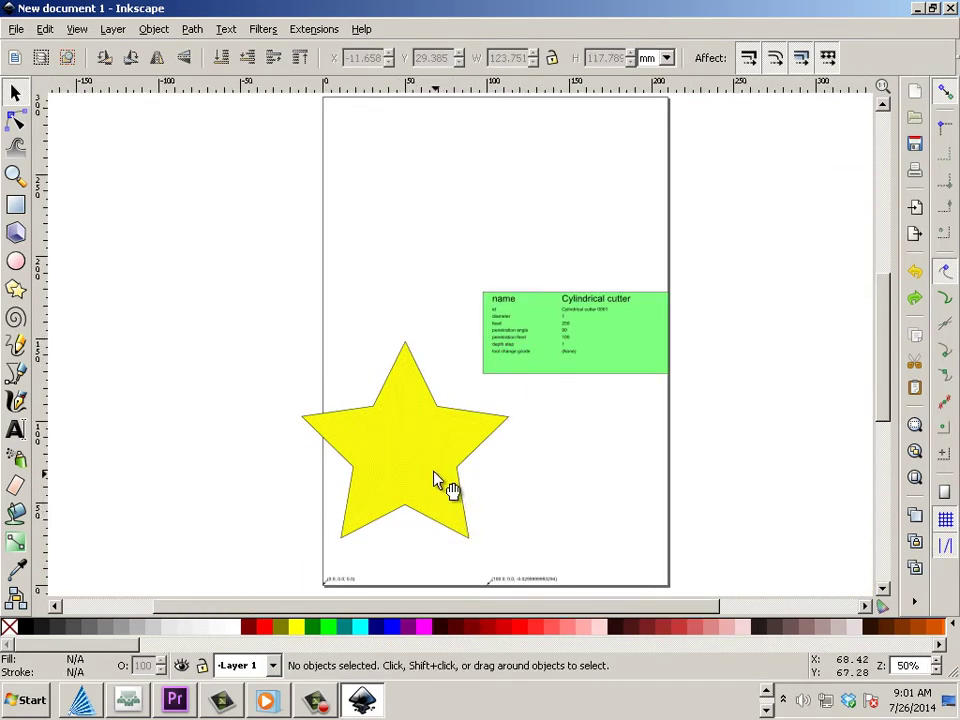
pyautogui.scroll(-1, 304, 419)
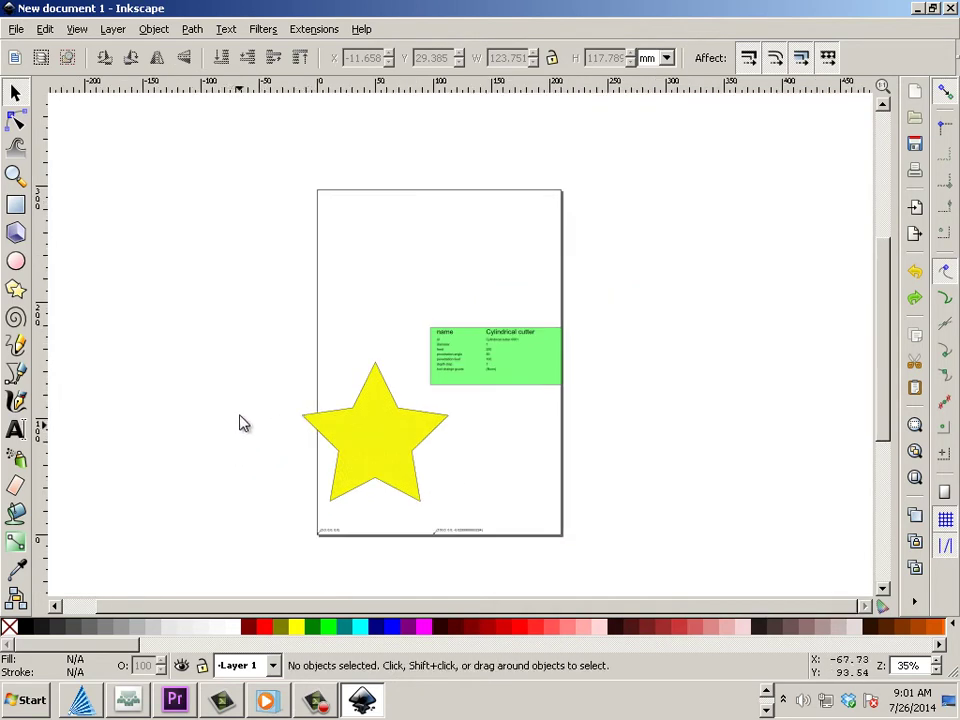
# Shift the green tool table up beside the page and drag the star with its offsets lower right
pyautogui.moveTo(232, 405); pyautogui.dragTo(476, 508)
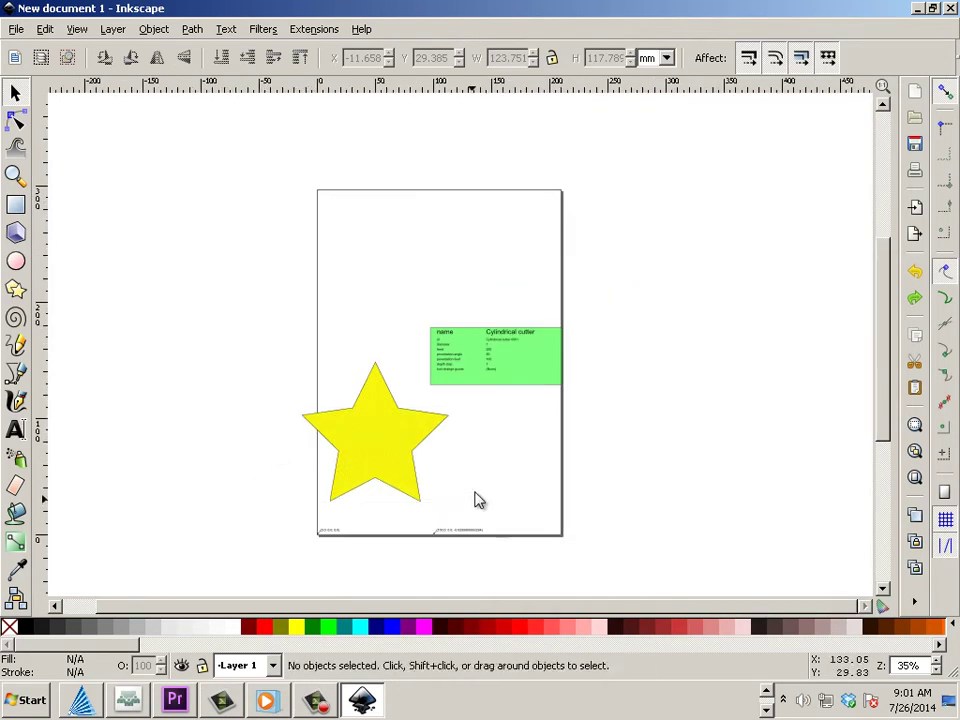
pyautogui.click(490, 386)
pyautogui.moveTo(516, 377); pyautogui.dragTo(619, 291)
pyautogui.click(534, 403)
pyautogui.moveTo(473, 318); pyautogui.dragTo(266, 520)
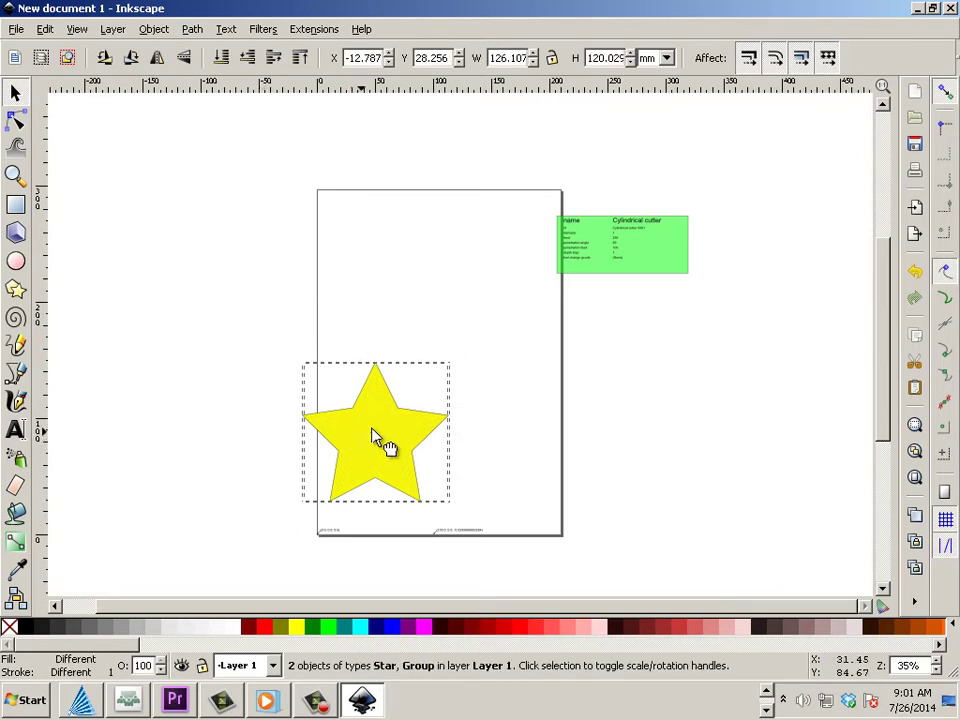
pyautogui.moveTo(372, 432); pyautogui.dragTo(403, 482)
pyautogui.scroll(-2, 378, 455)
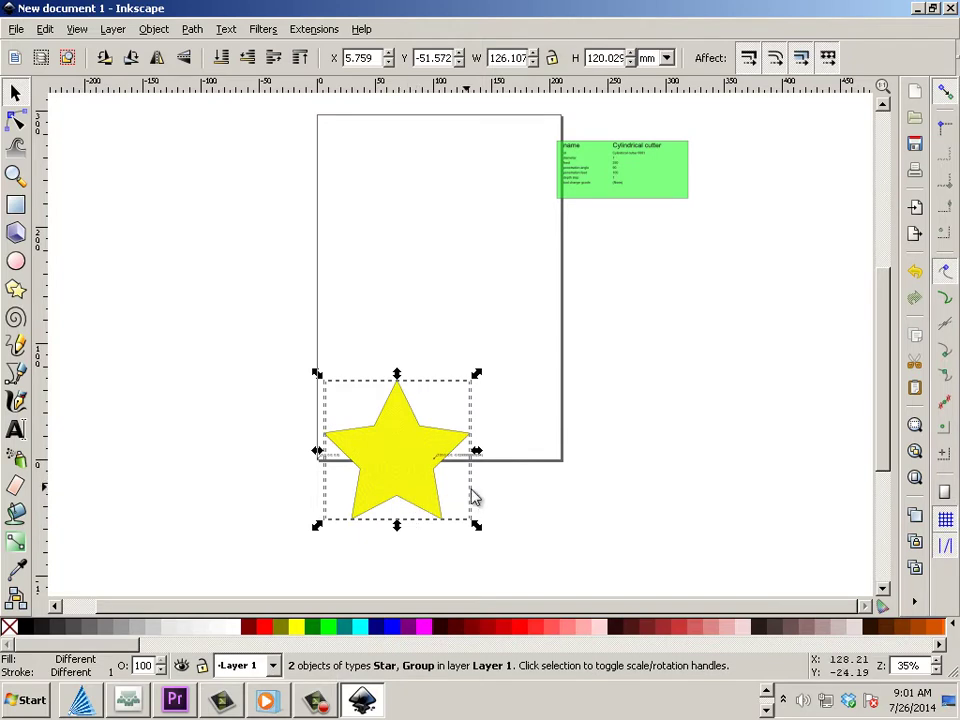
pyautogui.click(472, 495)
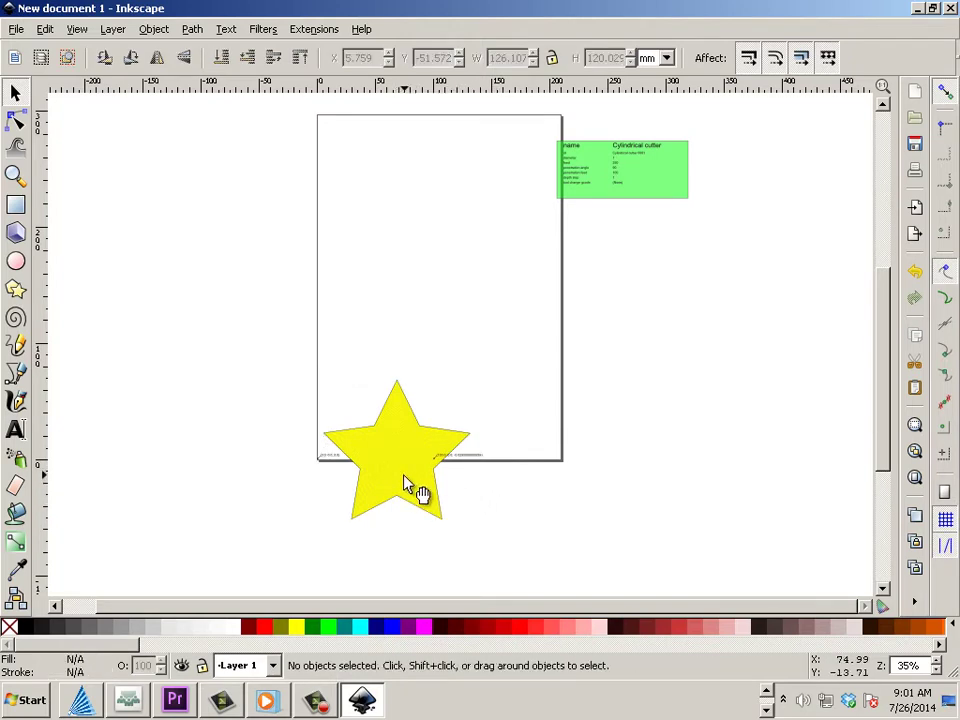
# Undo that star move and reposition the star slightly right and down on the page
pyautogui.hotkey('ctrl', 'z')
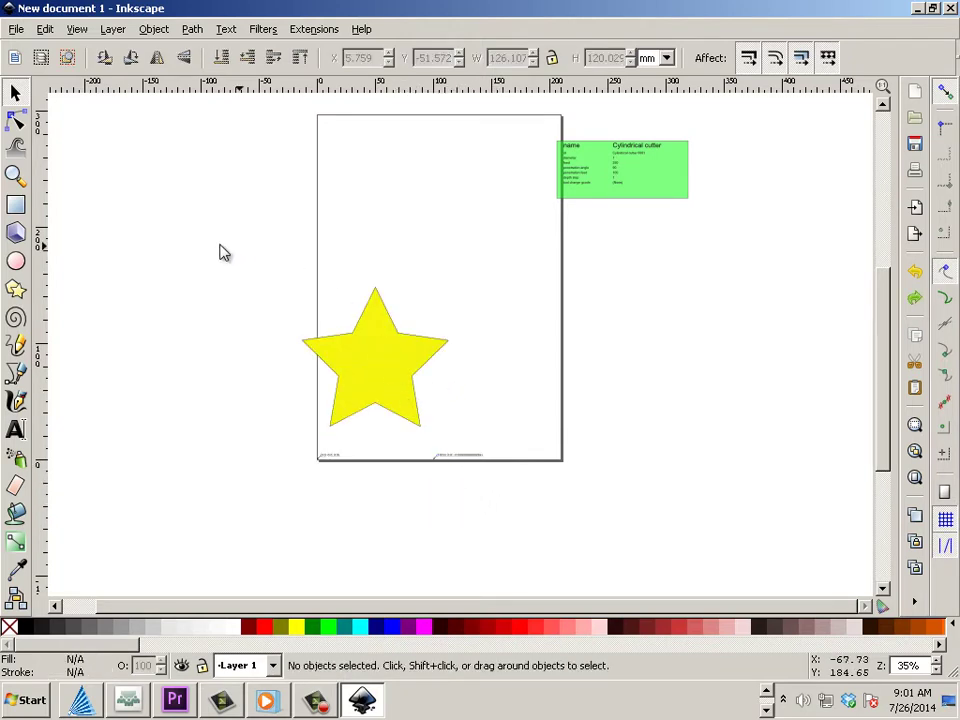
pyautogui.moveTo(218, 245); pyautogui.dragTo(460, 420)
pyautogui.moveTo(401, 372)
pyautogui.mouseDown()
pyautogui.moveTo(407, 383)
pyautogui.moveTo(396, 392)
pyautogui.mouseUp()
pyautogui.click(306, 332)
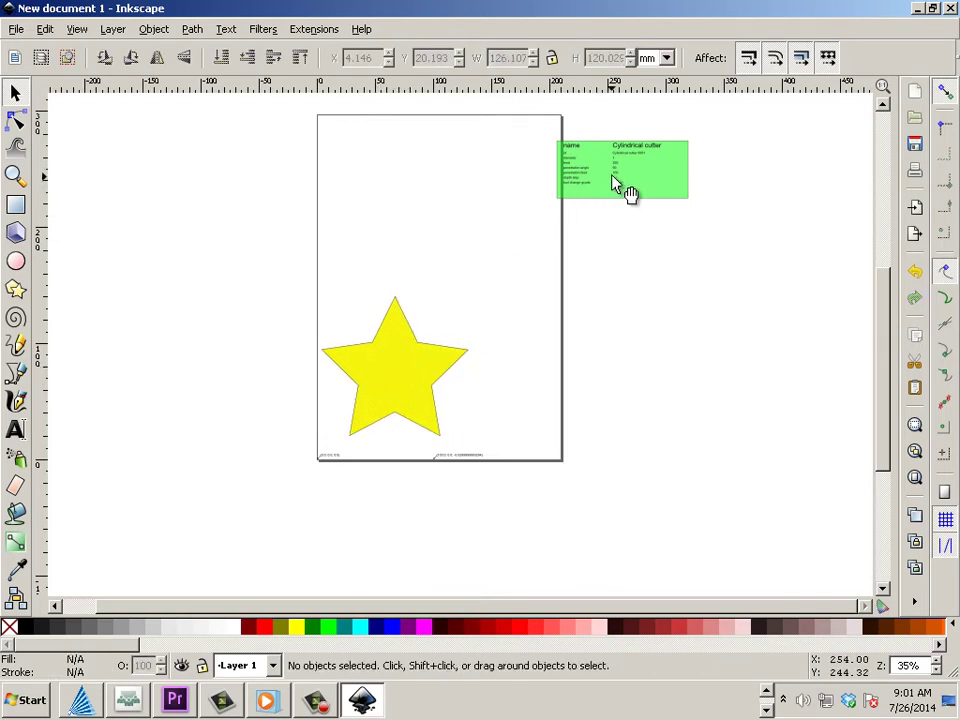
# Move the cutter table left of the page to X -124.31, Y 51.953 mm, then reselect the star
pyautogui.click(620, 176)
pyautogui.moveTo(629, 170); pyautogui.dragTo(248, 372)
pyautogui.keyDown('ctrl'); pyautogui.scroll(2, 296, 422); pyautogui.keyUp('ctrl')
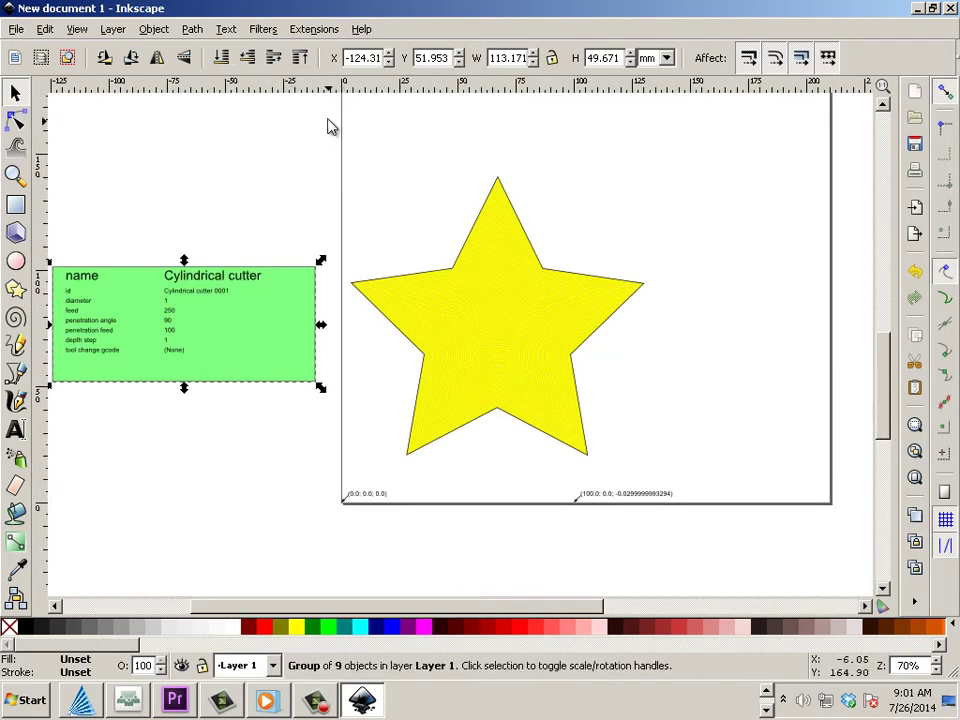
pyautogui.moveTo(330, 122); pyautogui.dragTo(677, 480)
# Bring up the Gcodetools Path to Gcode settings beside the star and review its preferences and Z safe height
pyautogui.click(262, 30)
pyautogui.moveTo(302, 35)
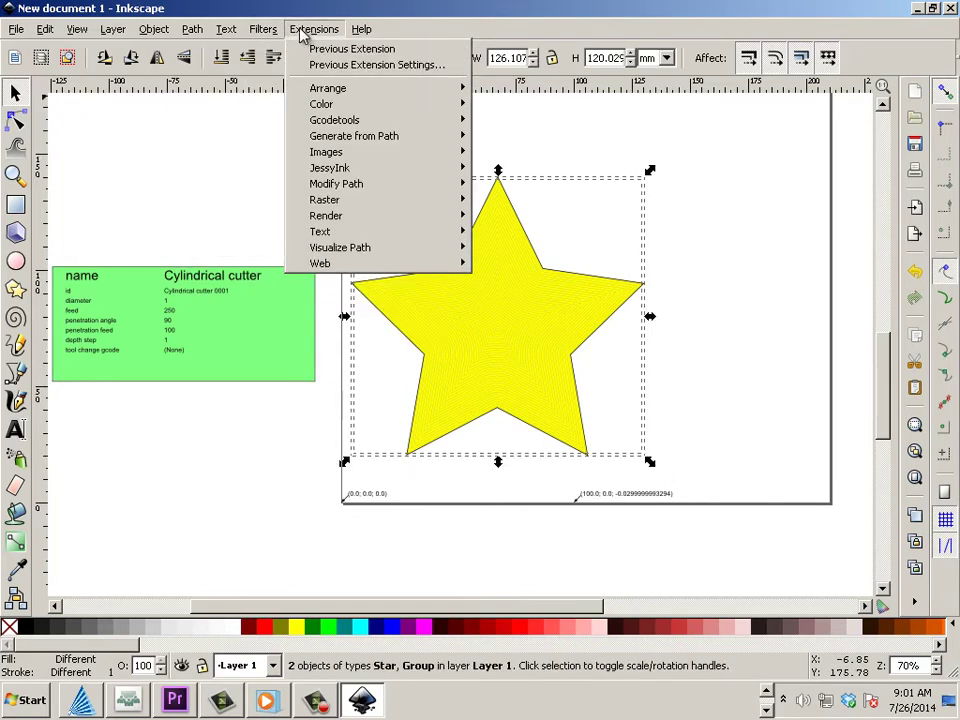
pyautogui.moveTo(325, 122)
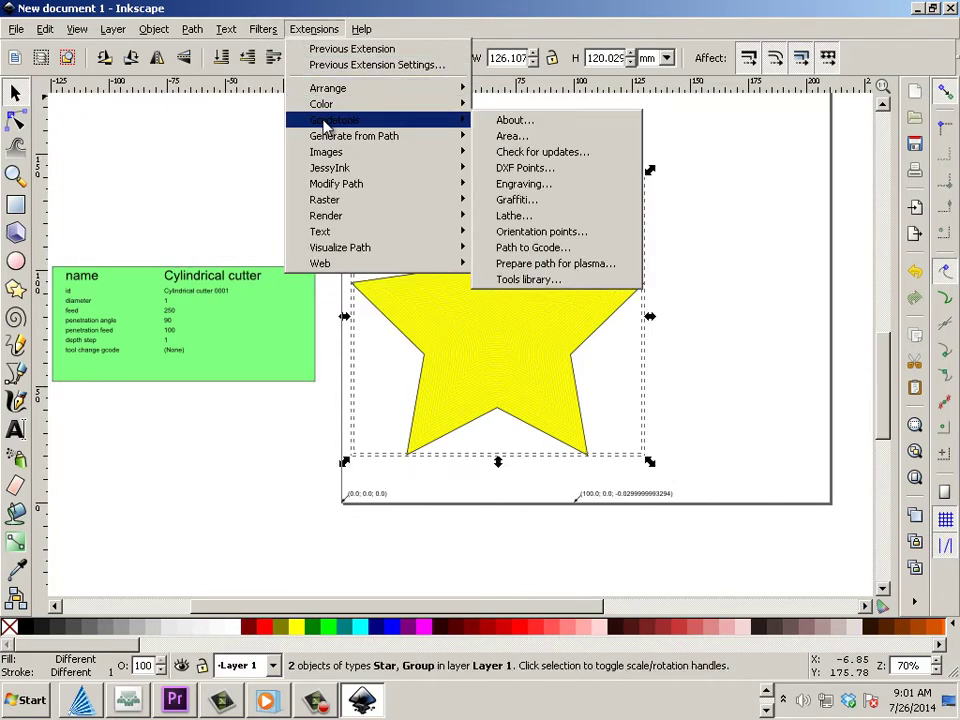
pyautogui.click(545, 254)
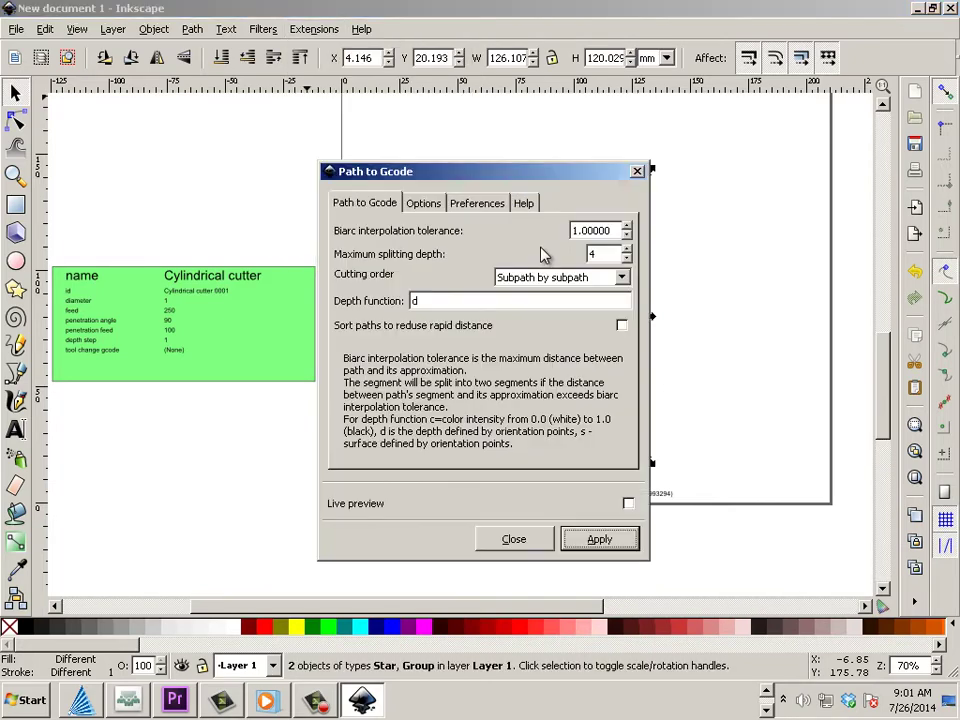
pyautogui.moveTo(473, 177); pyautogui.dragTo(685, 131)
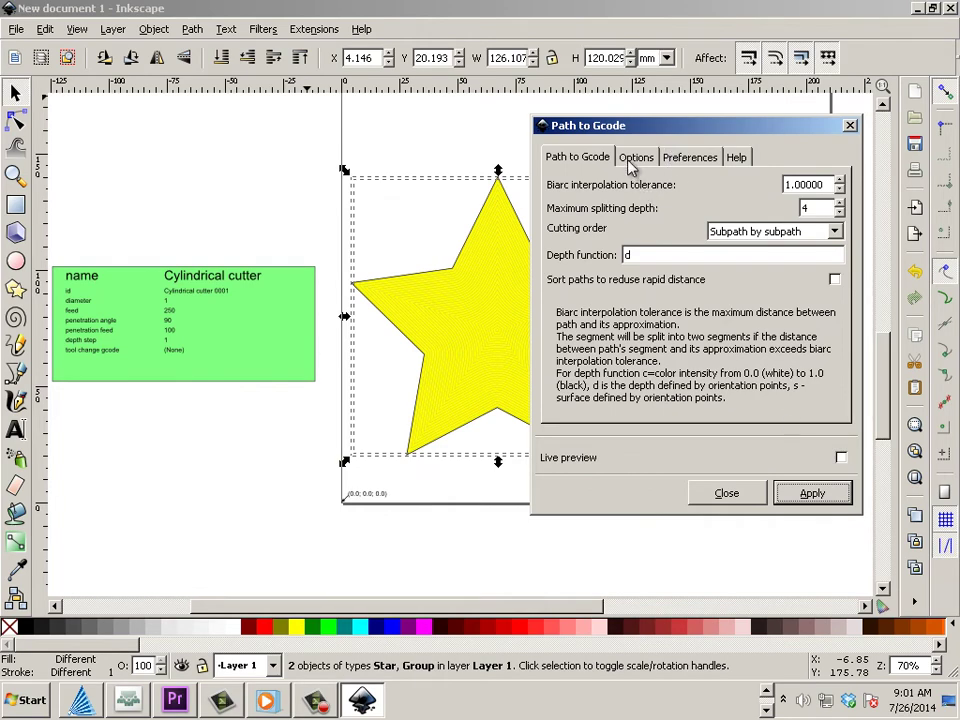
pyautogui.click(636, 159)
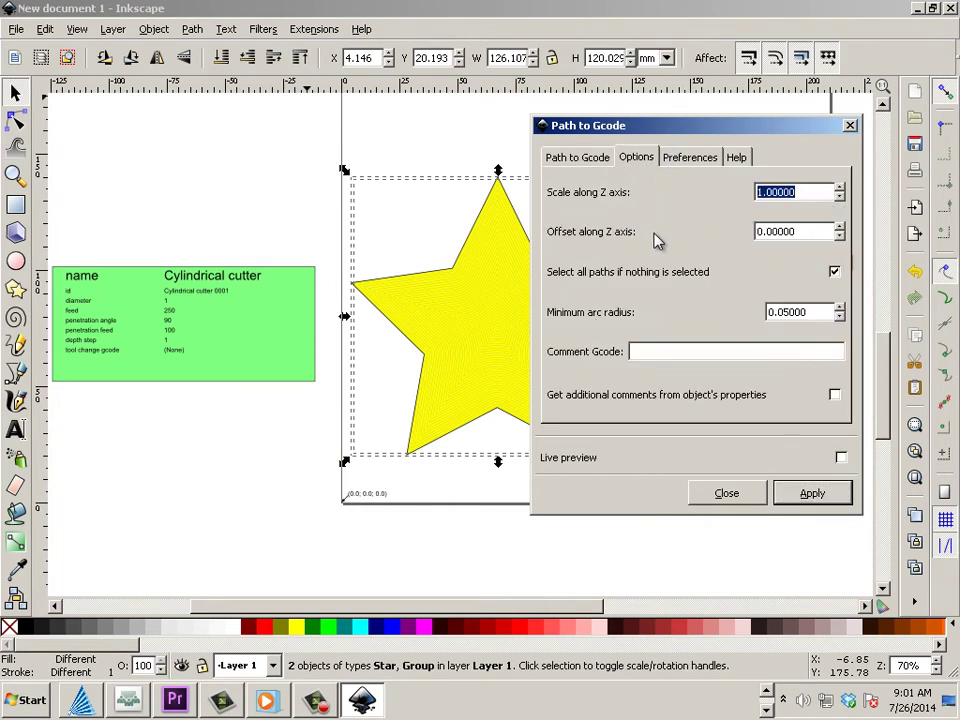
pyautogui.click(690, 162)
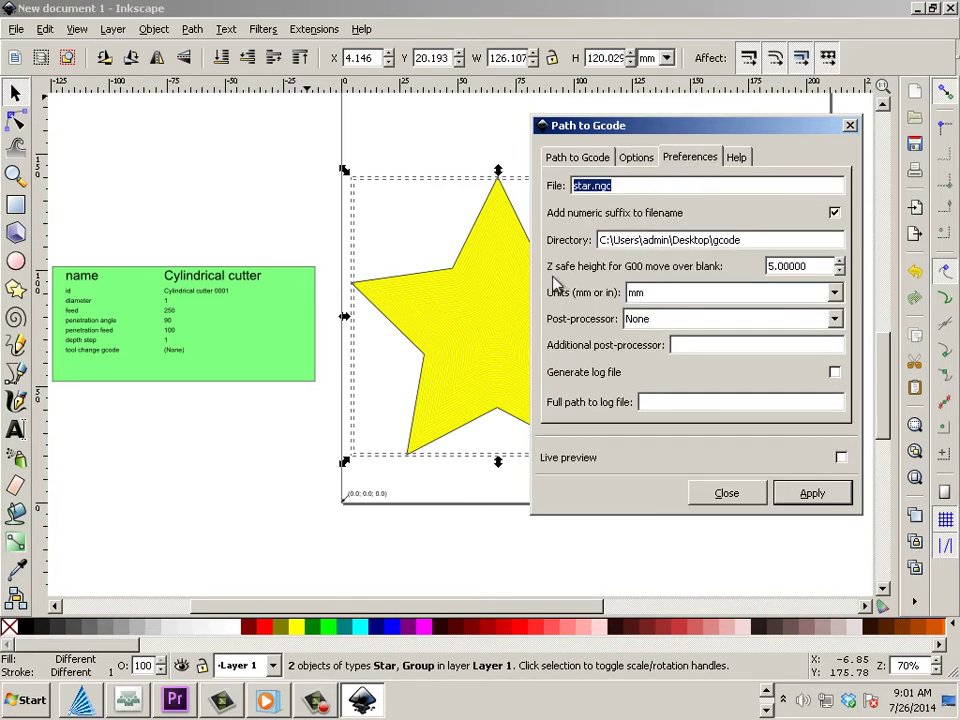
pyautogui.click(812, 266)
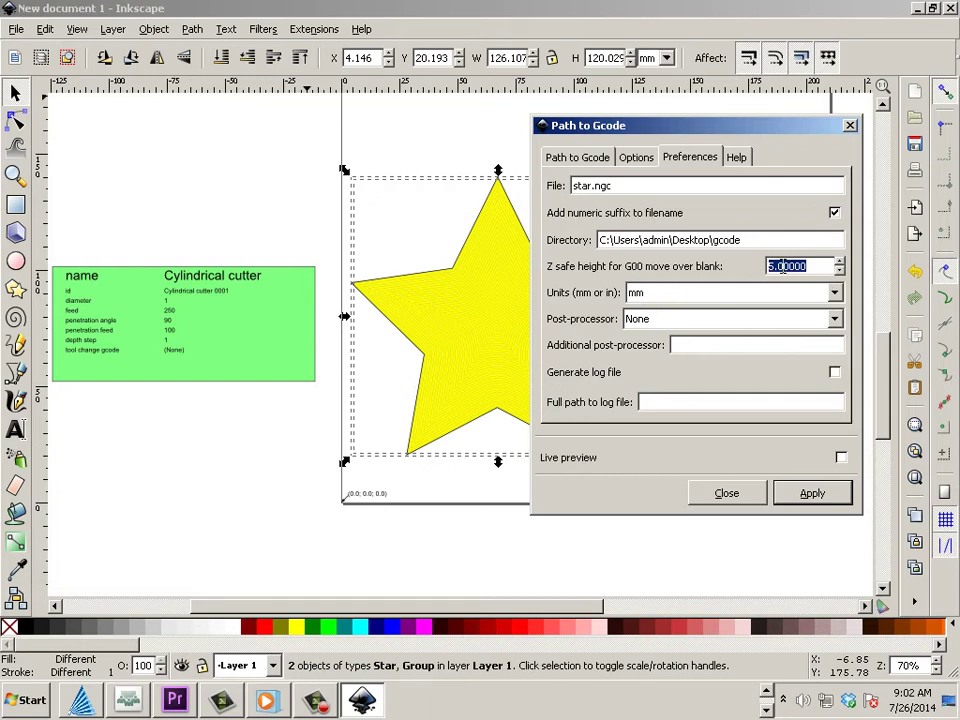
# Change the output file name to star2.ngc and apply to draw the G-code toolpaths
pyautogui.tripleClick(618, 240)
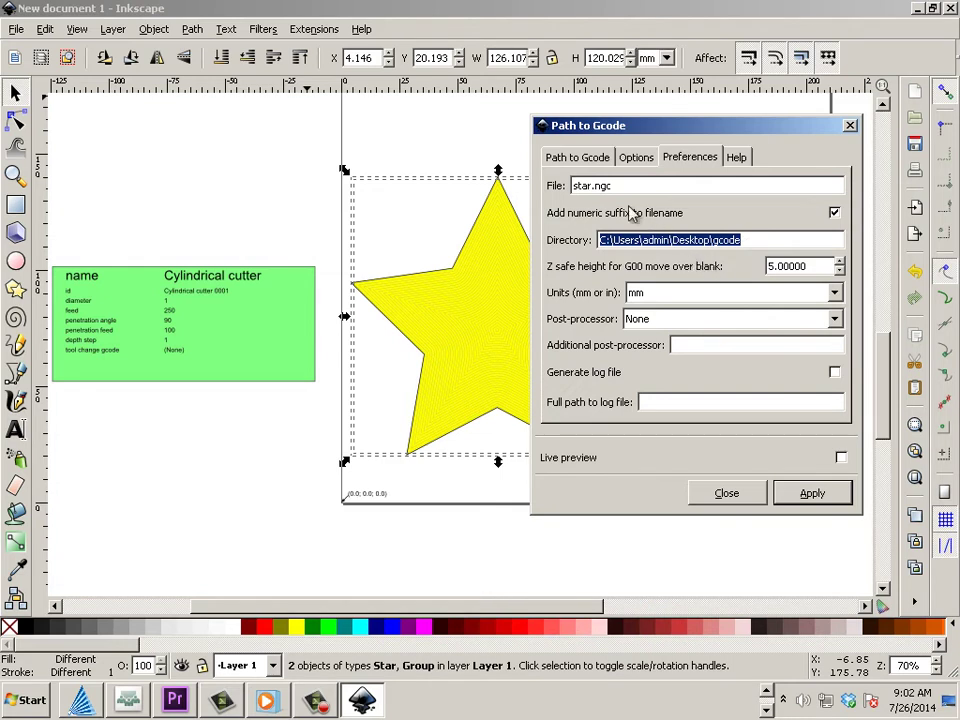
pyautogui.click(591, 187)
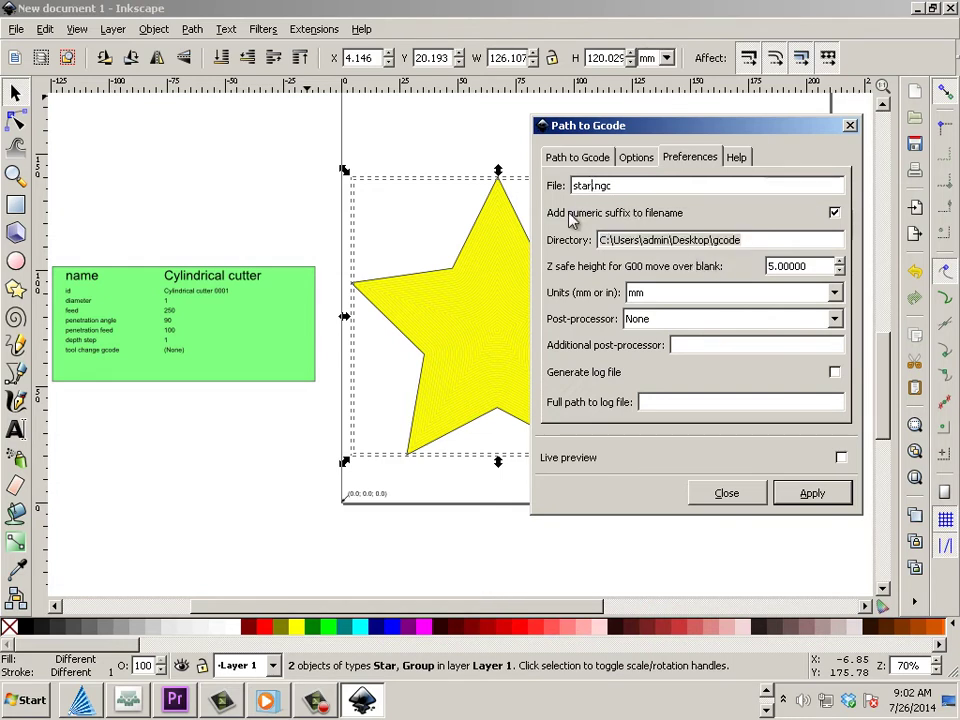
pyautogui.write('2')
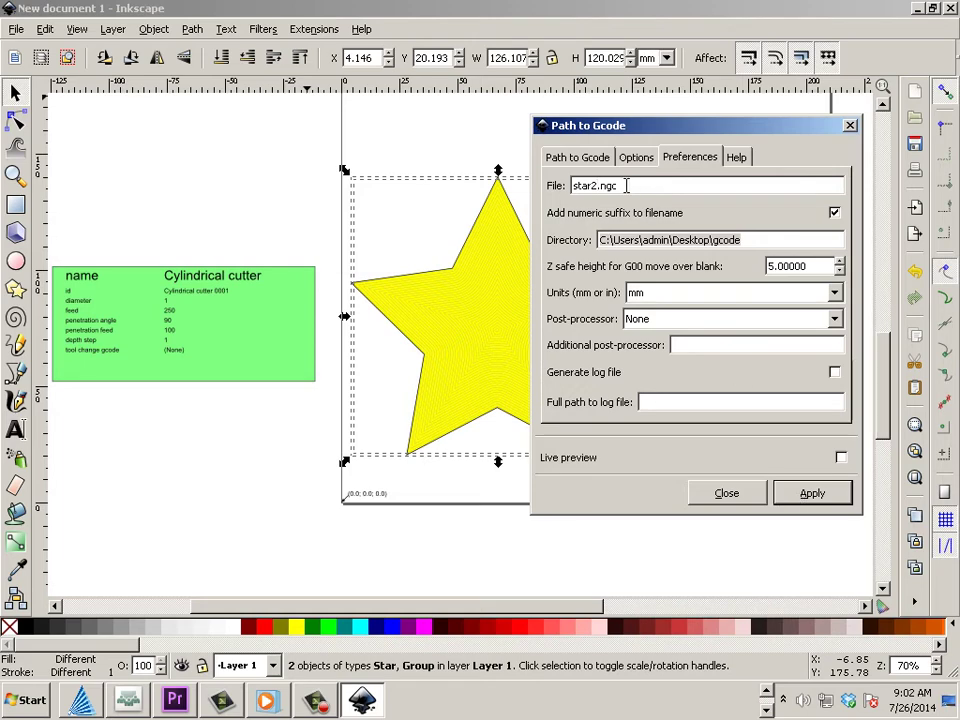
pyautogui.click(574, 164)
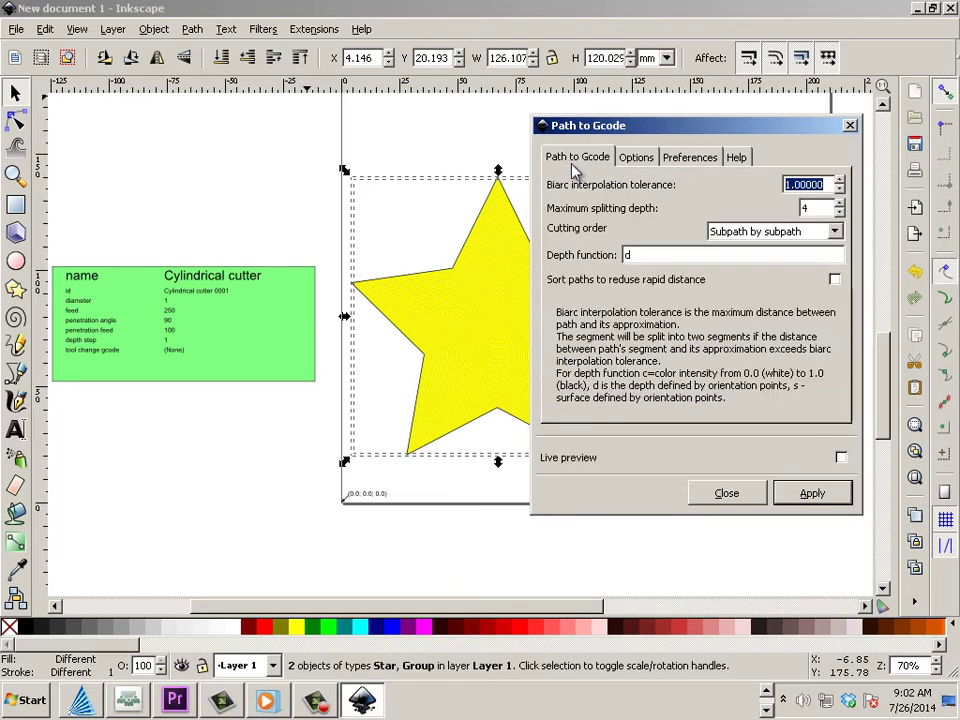
pyautogui.click(806, 493)
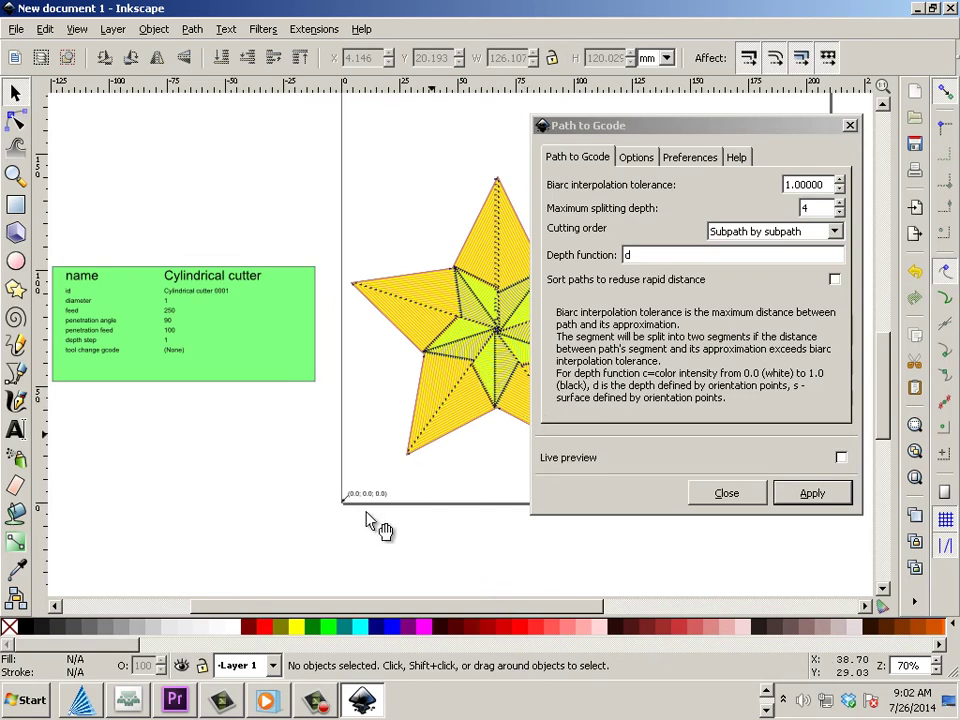
pyautogui.click(33, 705)
# Browse from Computer to Desktop > gcode and select the 37 KB star2_0001 NGC file
pyautogui.click(288, 478)
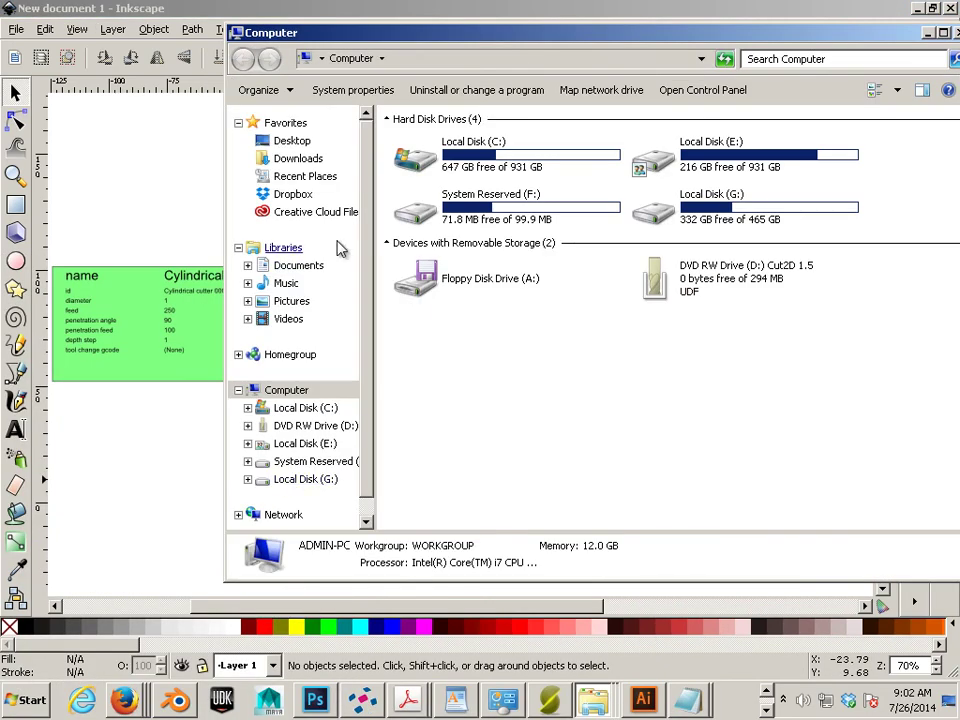
pyautogui.click(292, 141)
pyautogui.scroll(-3, 570, 314)
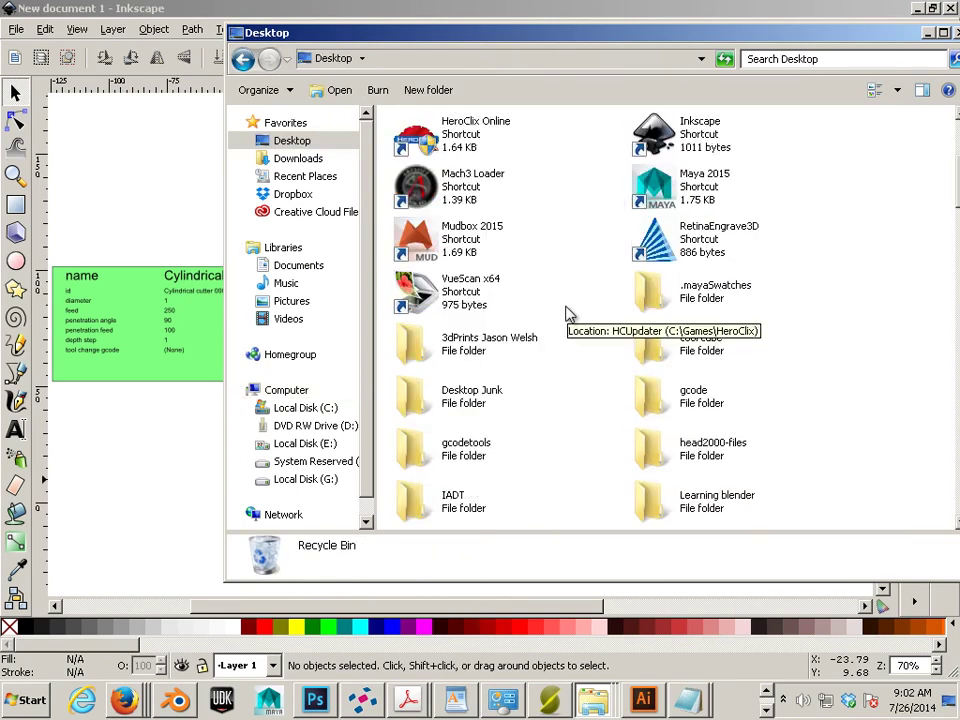
pyautogui.scroll(-3, 568, 314)
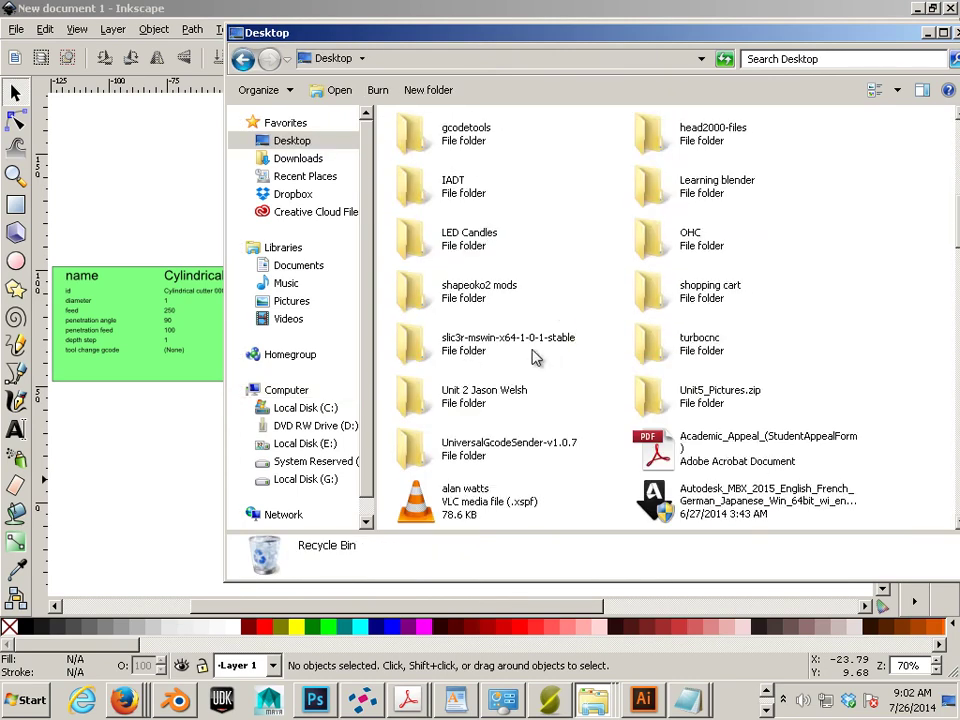
pyautogui.scroll(3, 536, 300)
pyautogui.doubleClick(636, 248)
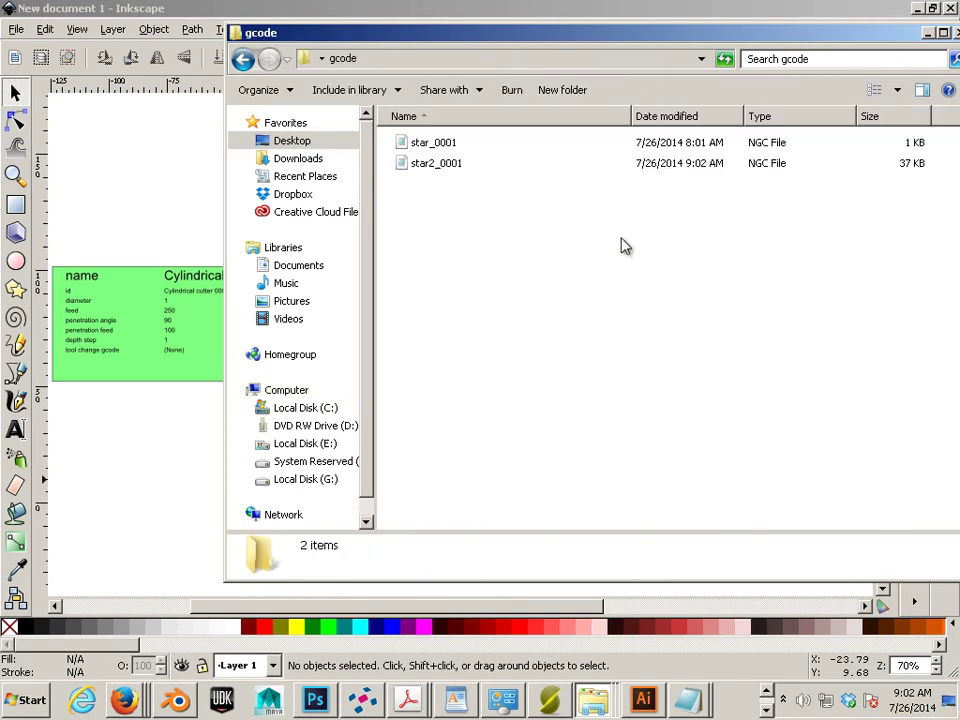
pyautogui.click(425, 168)
# Open star2_0001 in Notepad, move its window up, and scroll through the G-code cutting blocks
pyautogui.doubleClick(420, 170)
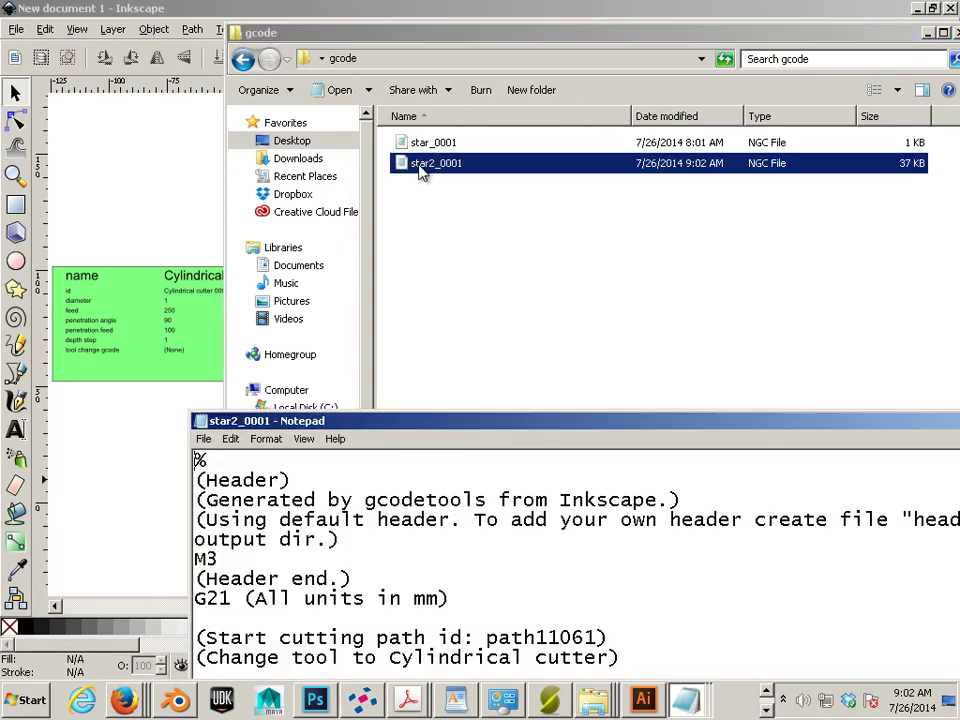
pyautogui.moveTo(401, 422); pyautogui.dragTo(321, 141)
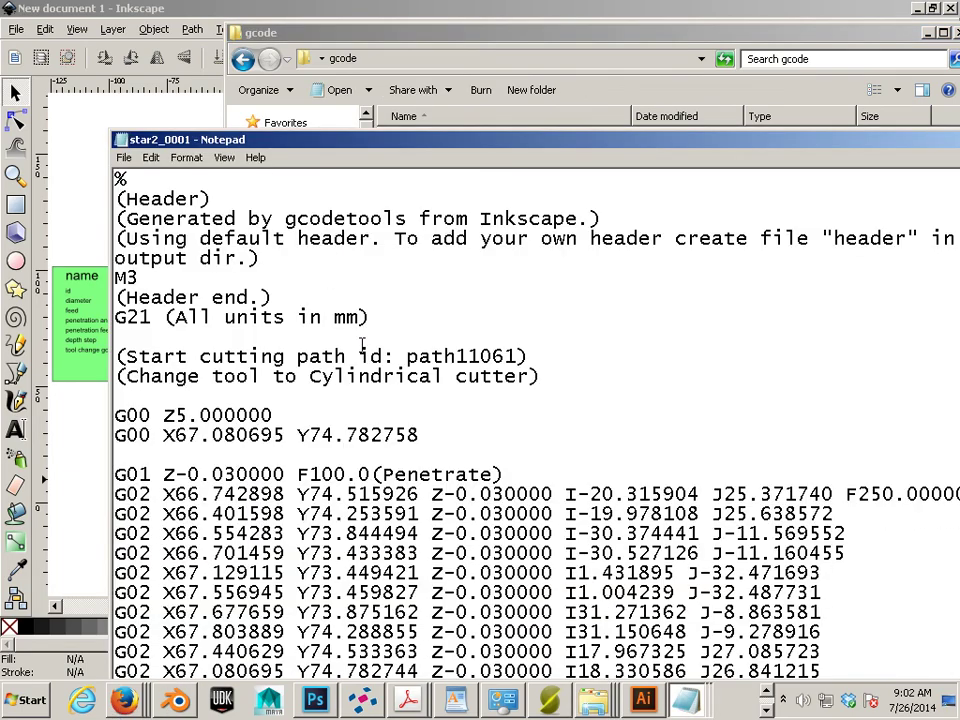
pyautogui.scroll(-1, 362, 345)
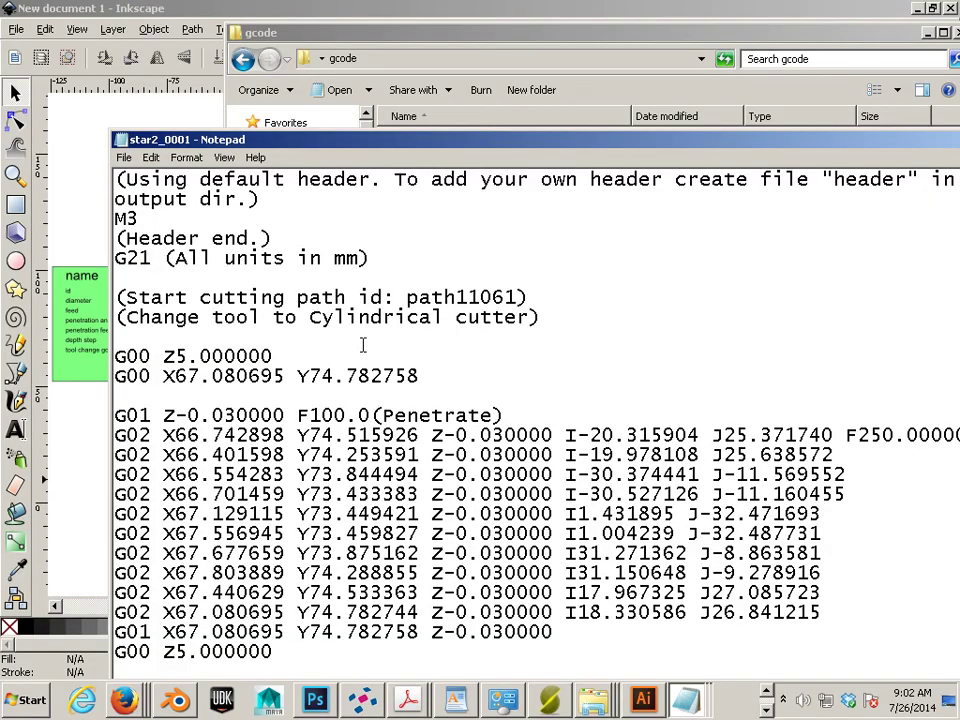
pyautogui.scroll(1, 362, 345)
pyautogui.scroll(-13, 362, 345)
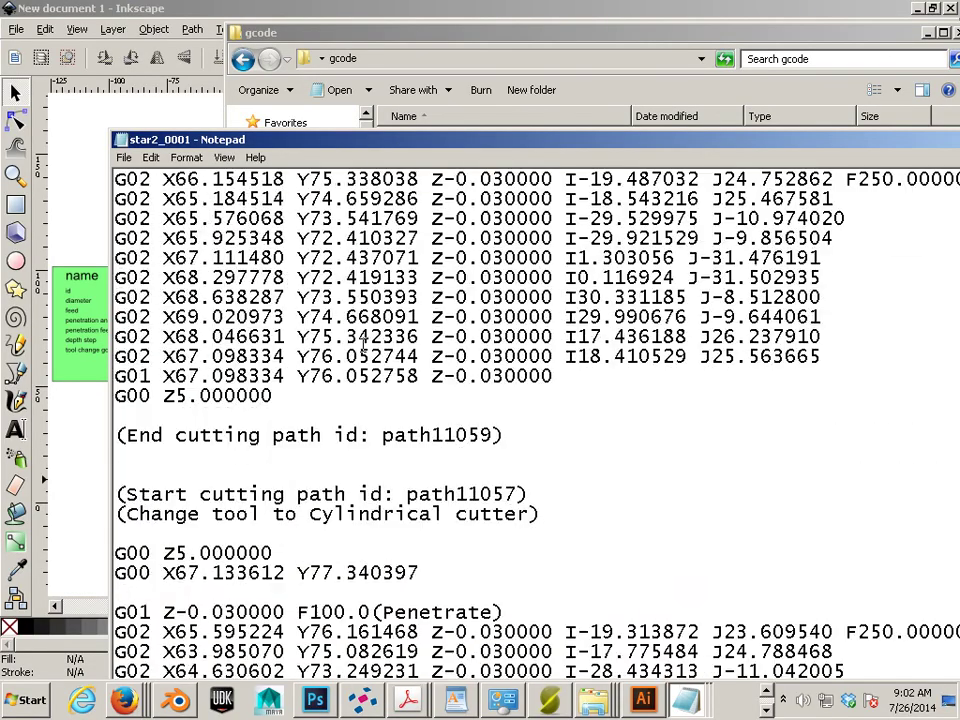
pyautogui.scroll(-18, 362, 345)
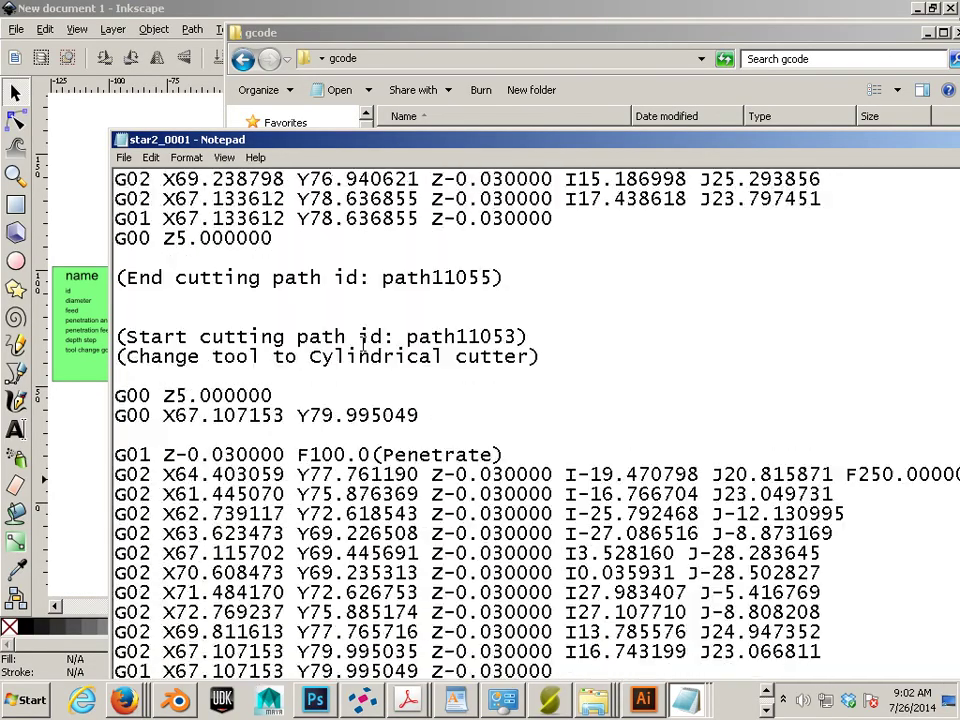
pyautogui.scroll(-16, 362, 340)
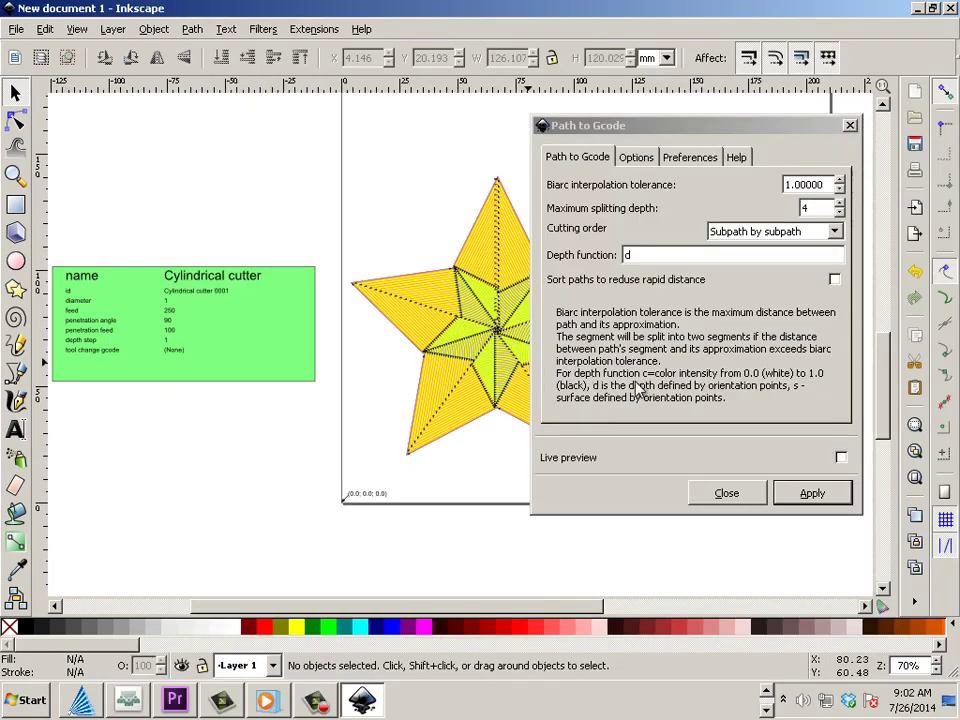
# Close the Path to Gcode dialog and pan the canvas to show the whole toolpath-covered star
pyautogui.click(849, 125)
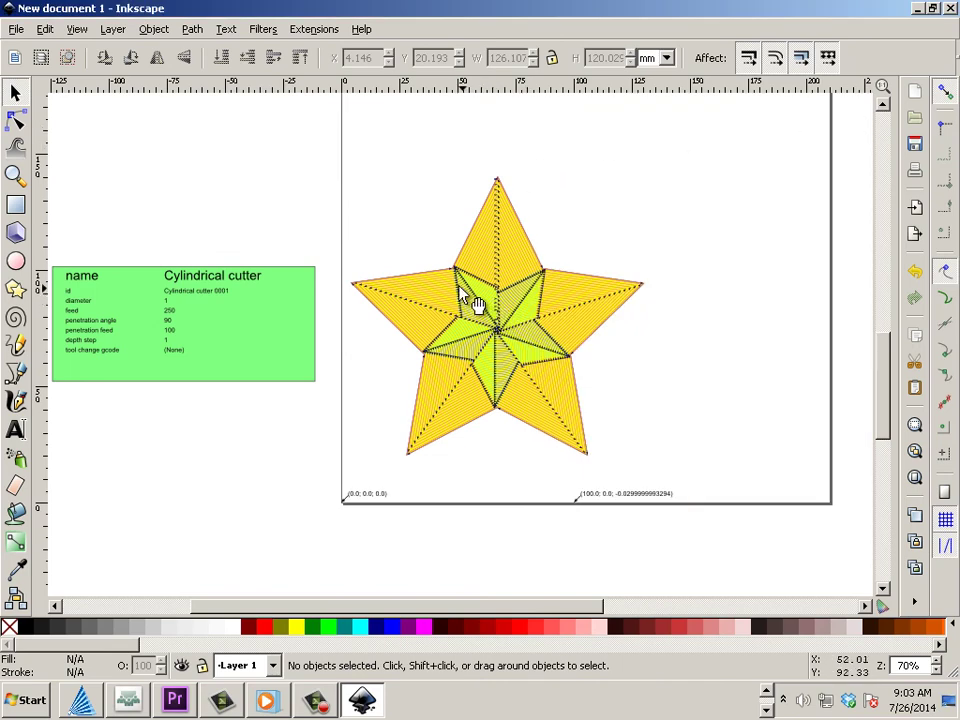
pyautogui.scroll(2, 459, 287)
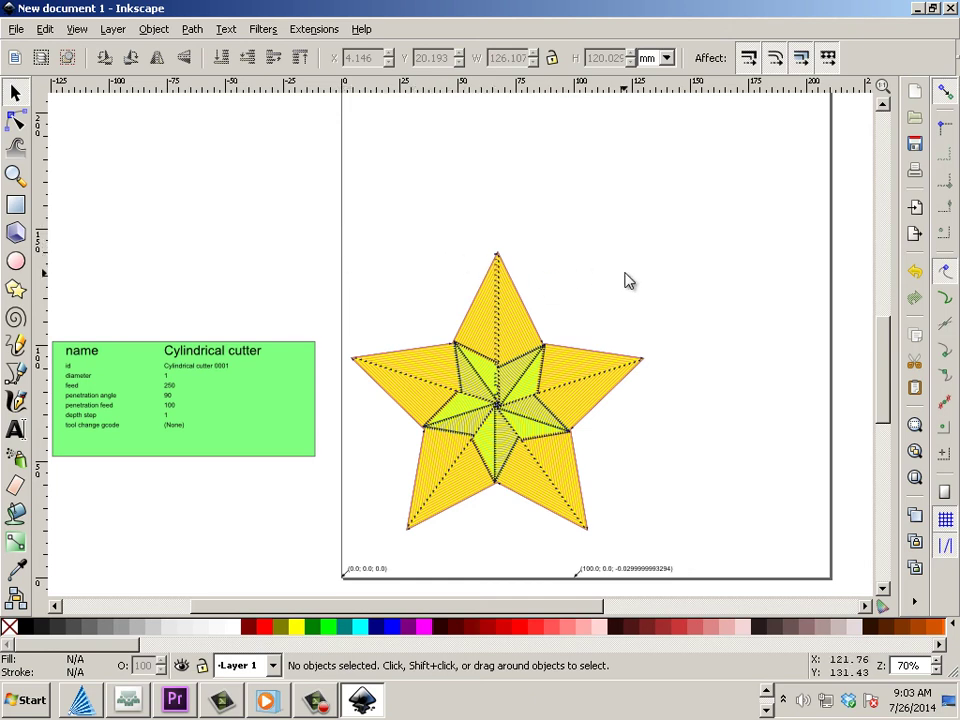
pyautogui.moveTo(682, 291); pyautogui.dragTo(388, 497)
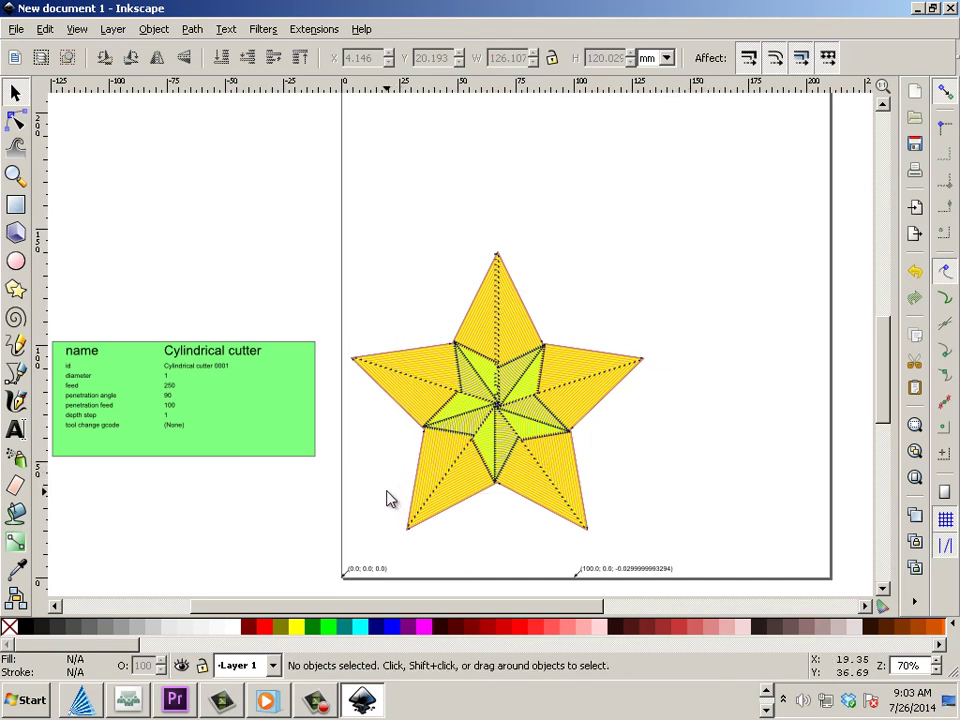